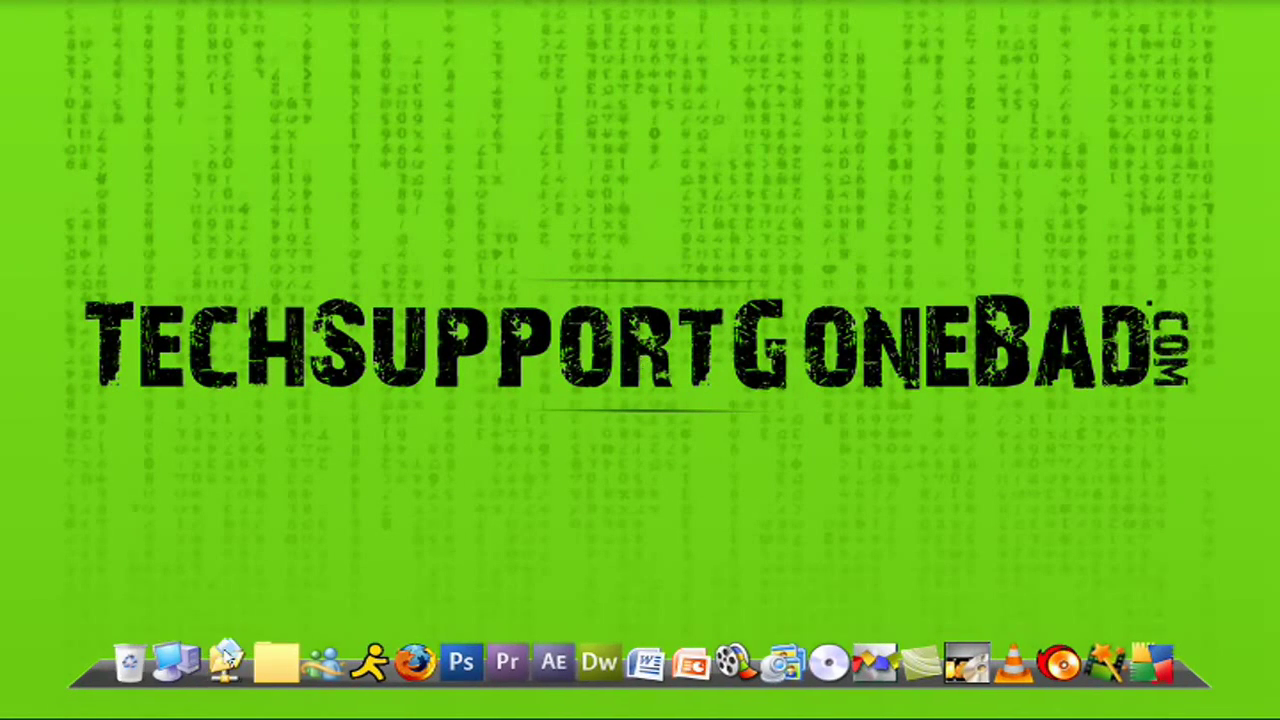
Step: Bring Firefox forward and view the 800×800 octopic.com planet image in its tab
click(218, 708)
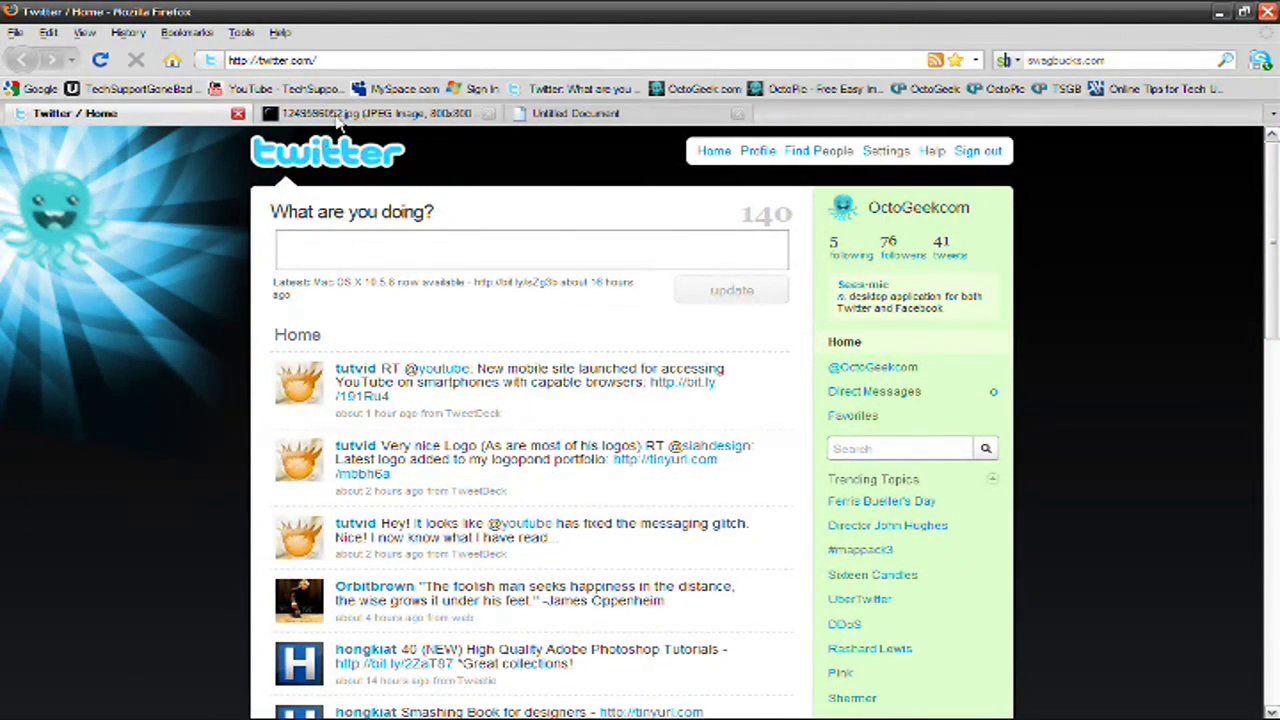
click(340, 115)
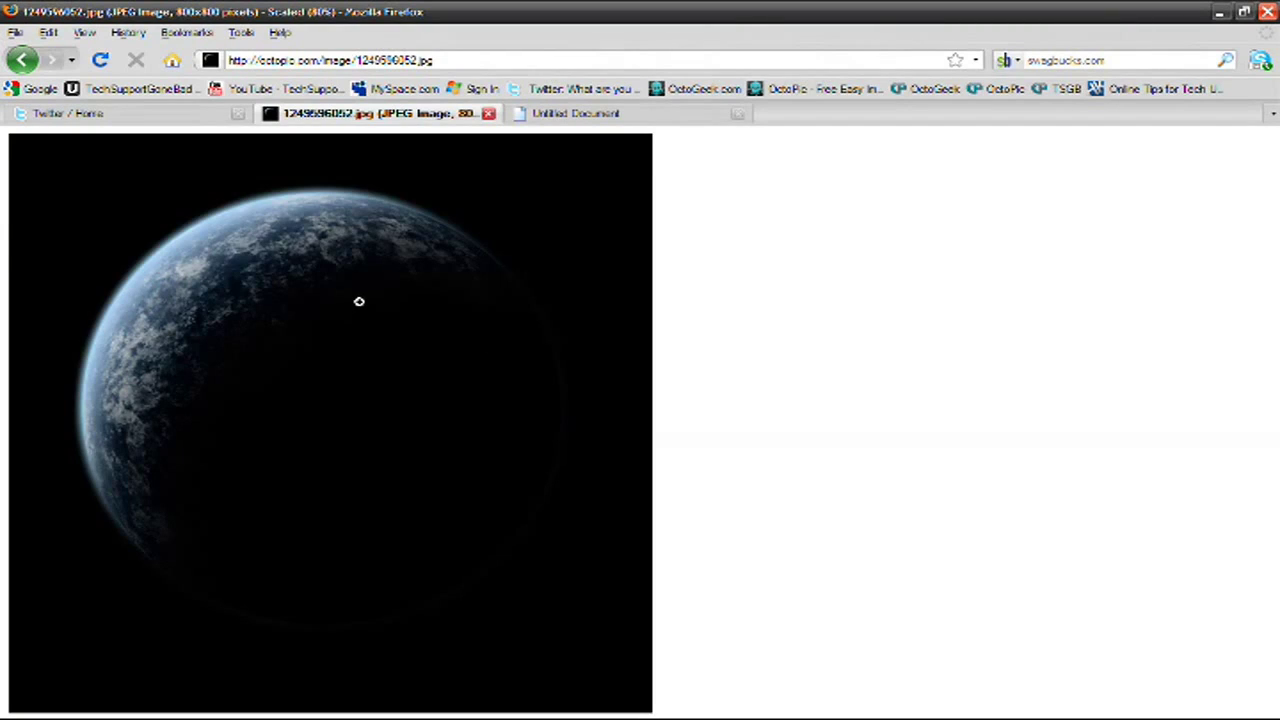
click(577, 115)
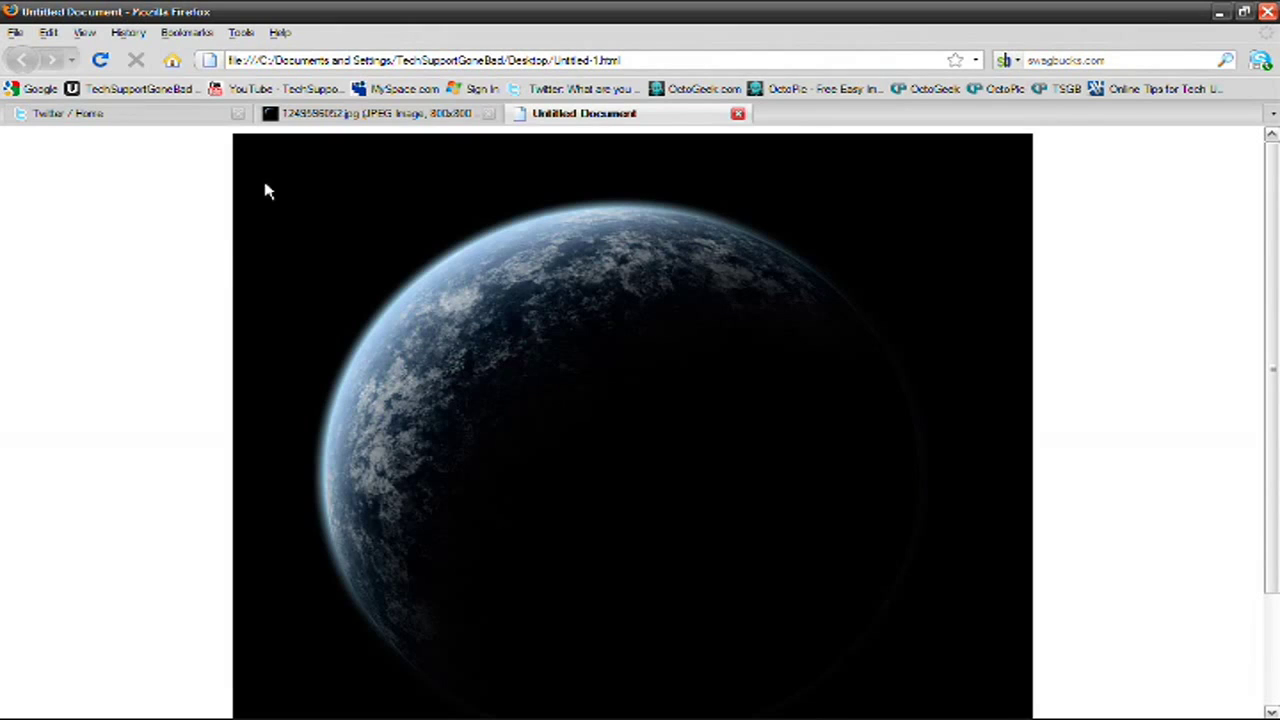
click(308, 116)
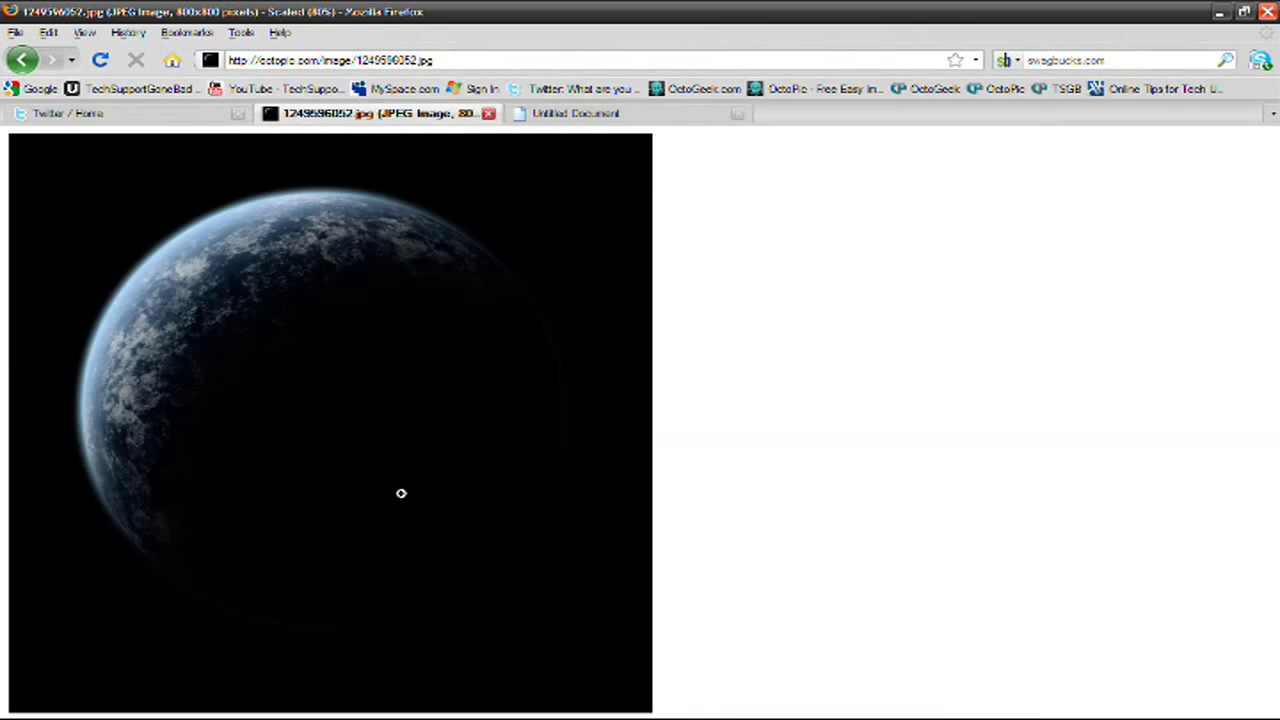
mouse_move(270, 706)
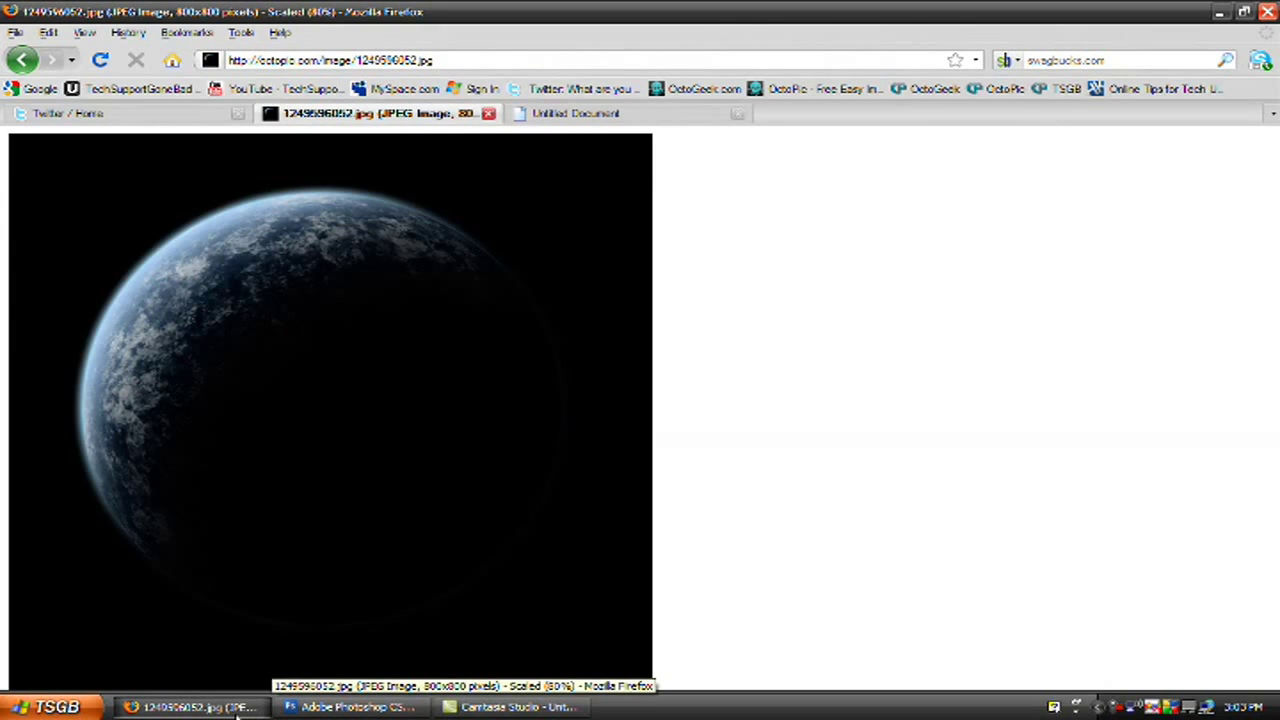
Step: Minimize Firefox and return to Photoshop with TwitterTemplate.psd open
click(238, 712)
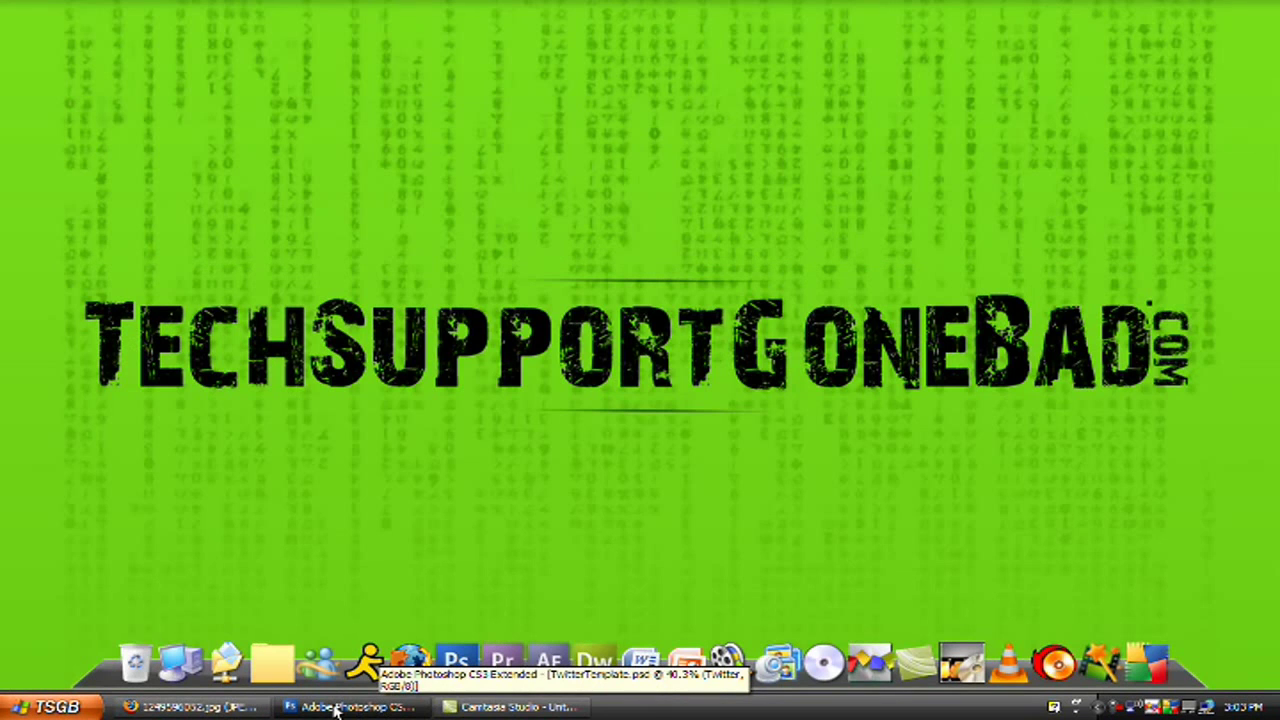
click(337, 708)
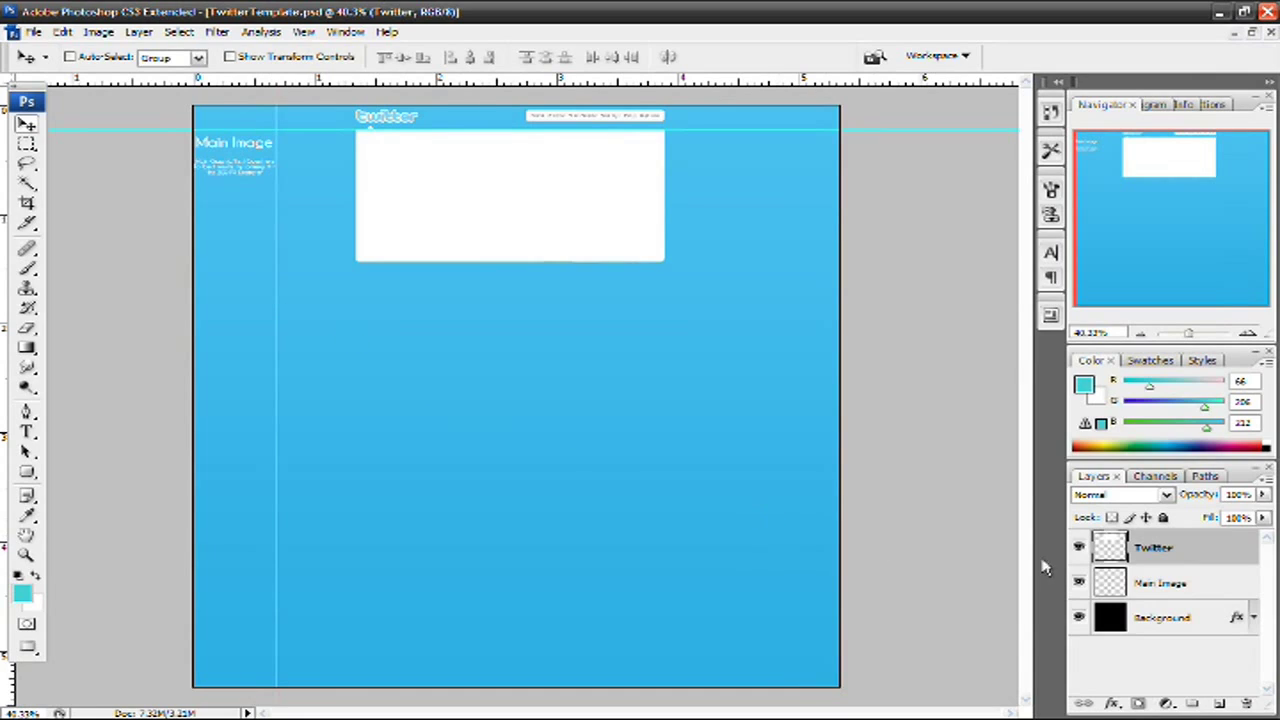
Step: Hide the Twitter and Main Image layers so only the blue gradient Background shows
click(1080, 548)
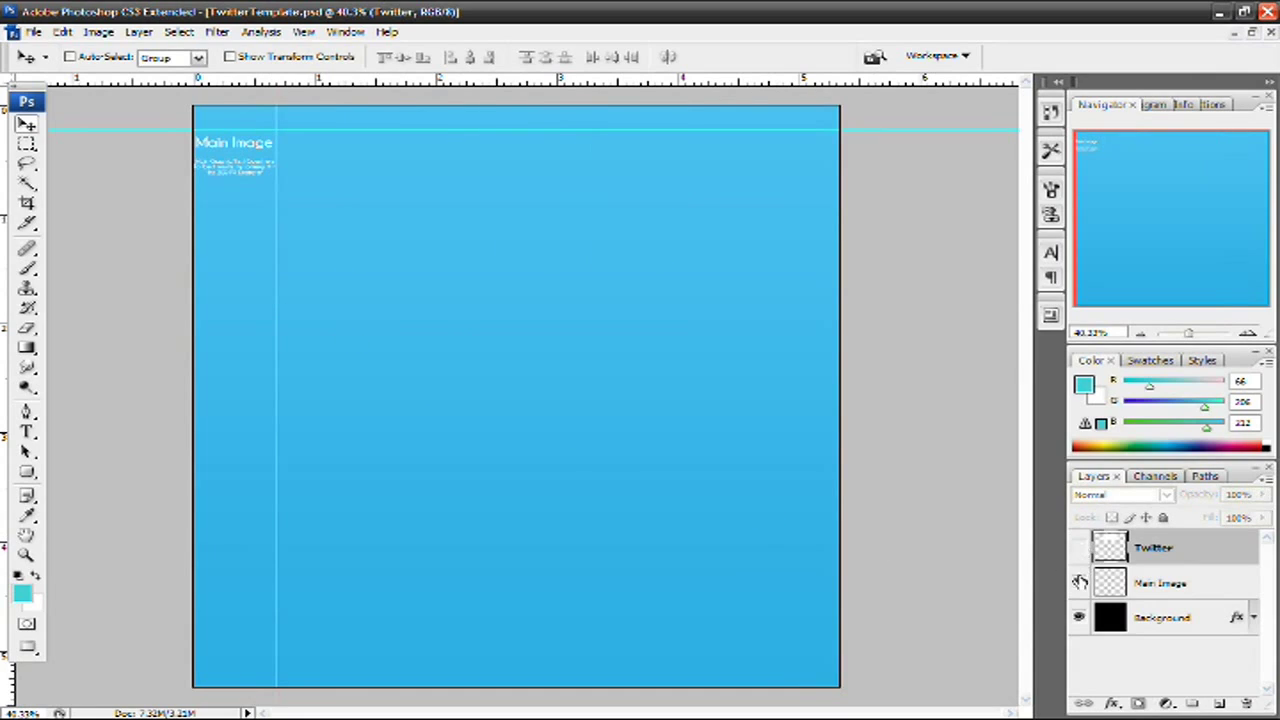
click(1079, 586)
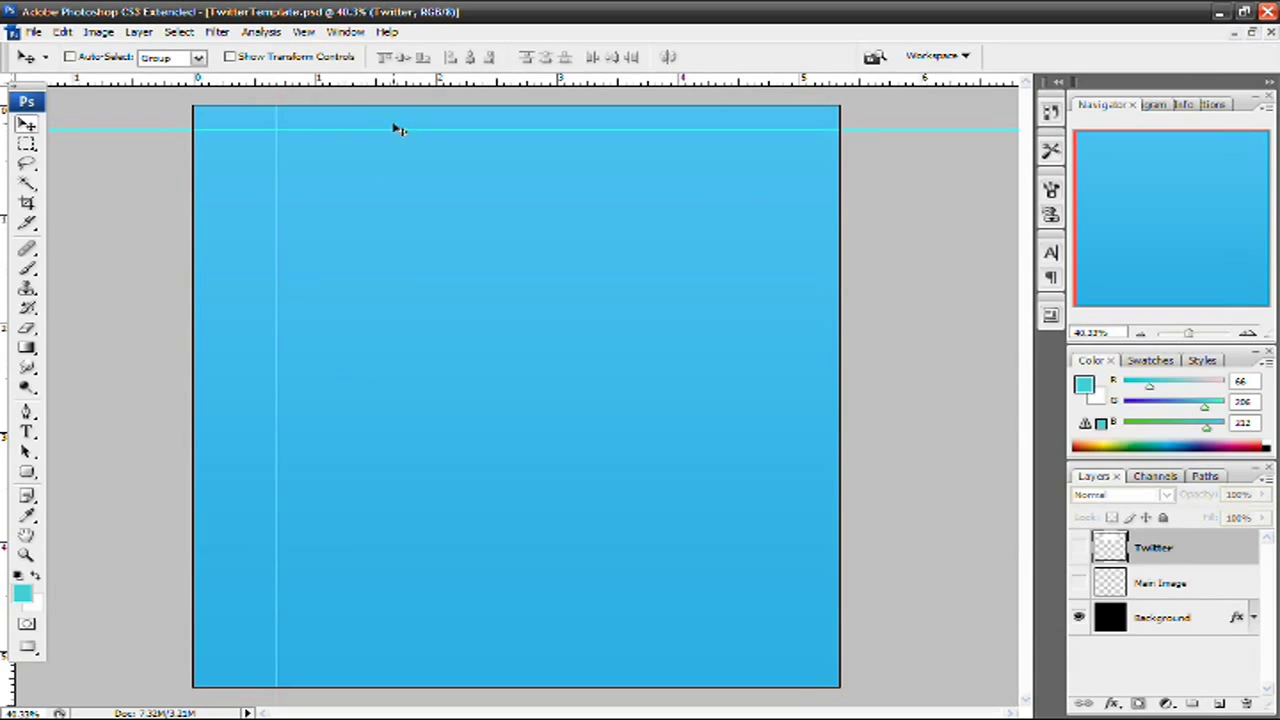
drag(416, 130, 416, 130)
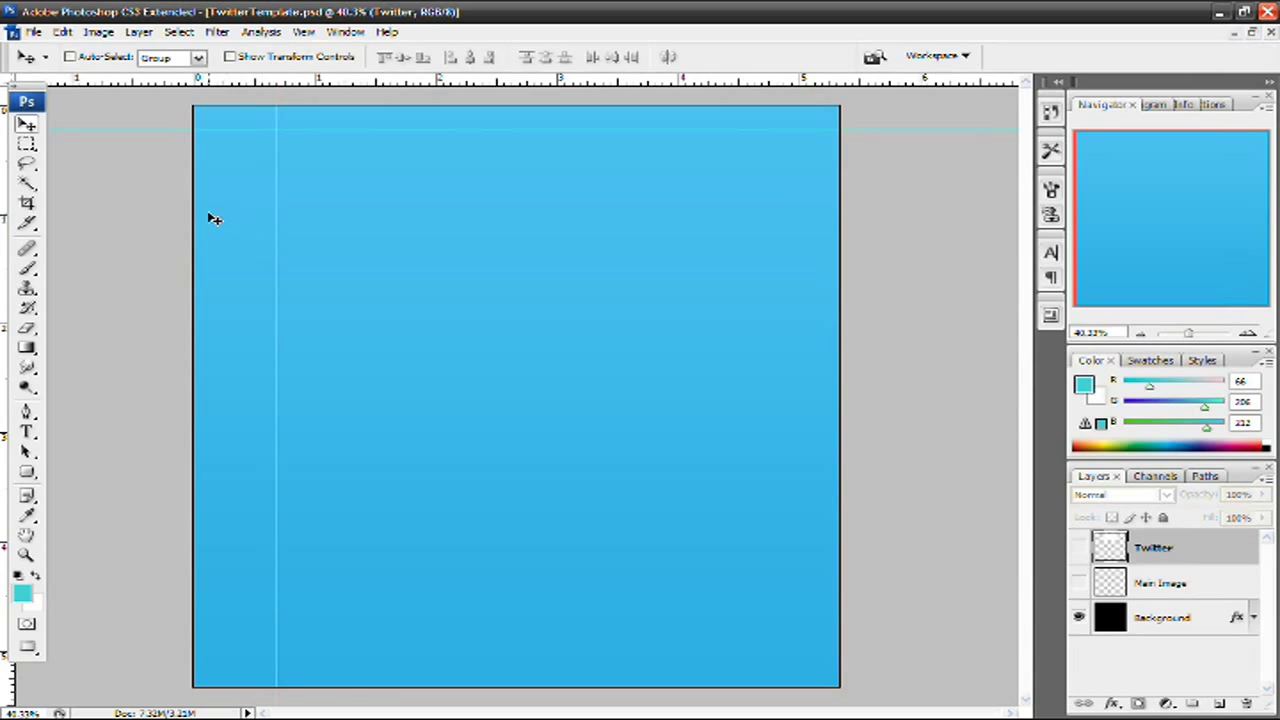
Step: Turn off the Background layer's Gradient Overlay so the background becomes black
click(1163, 614)
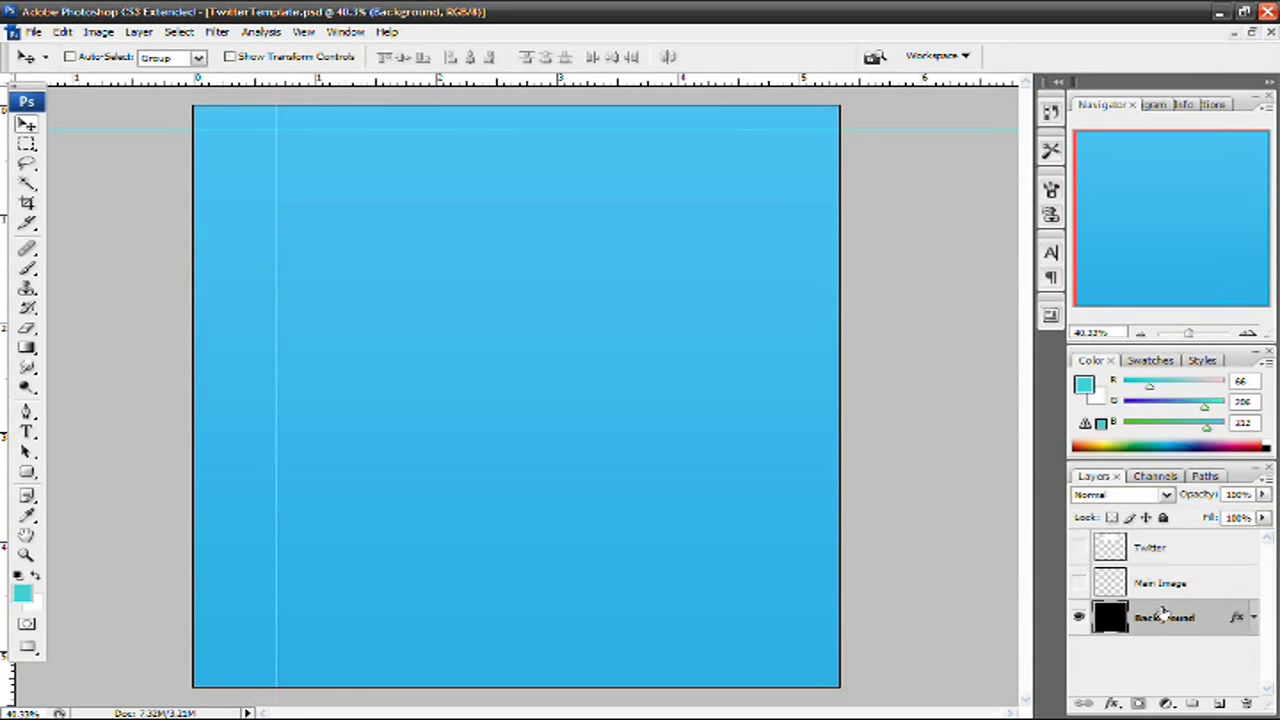
double_click(1195, 616)
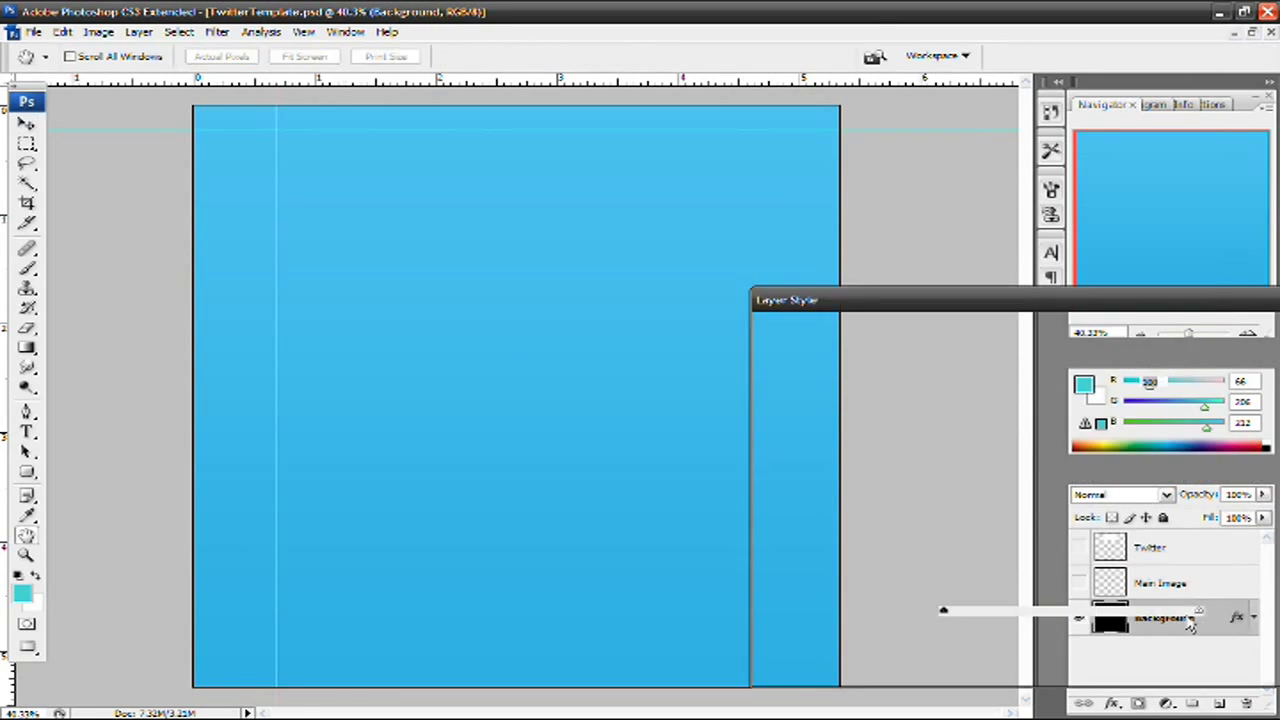
click(776, 555)
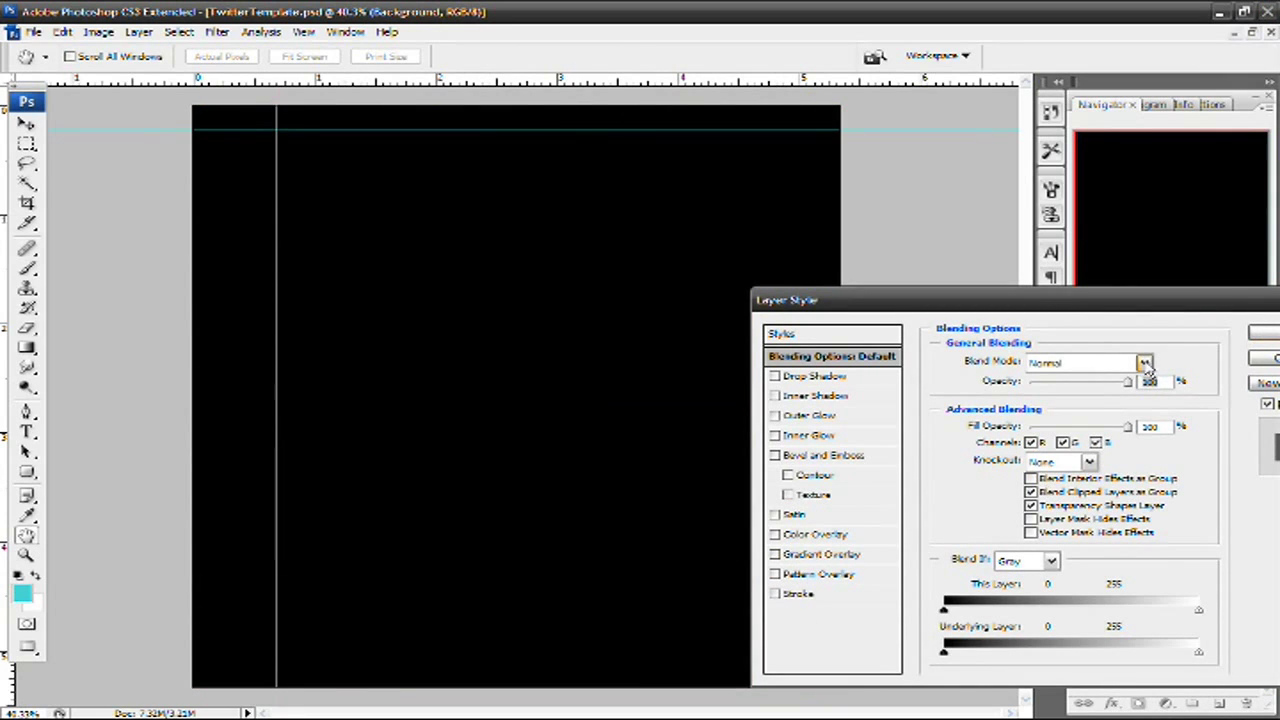
click(1262, 336)
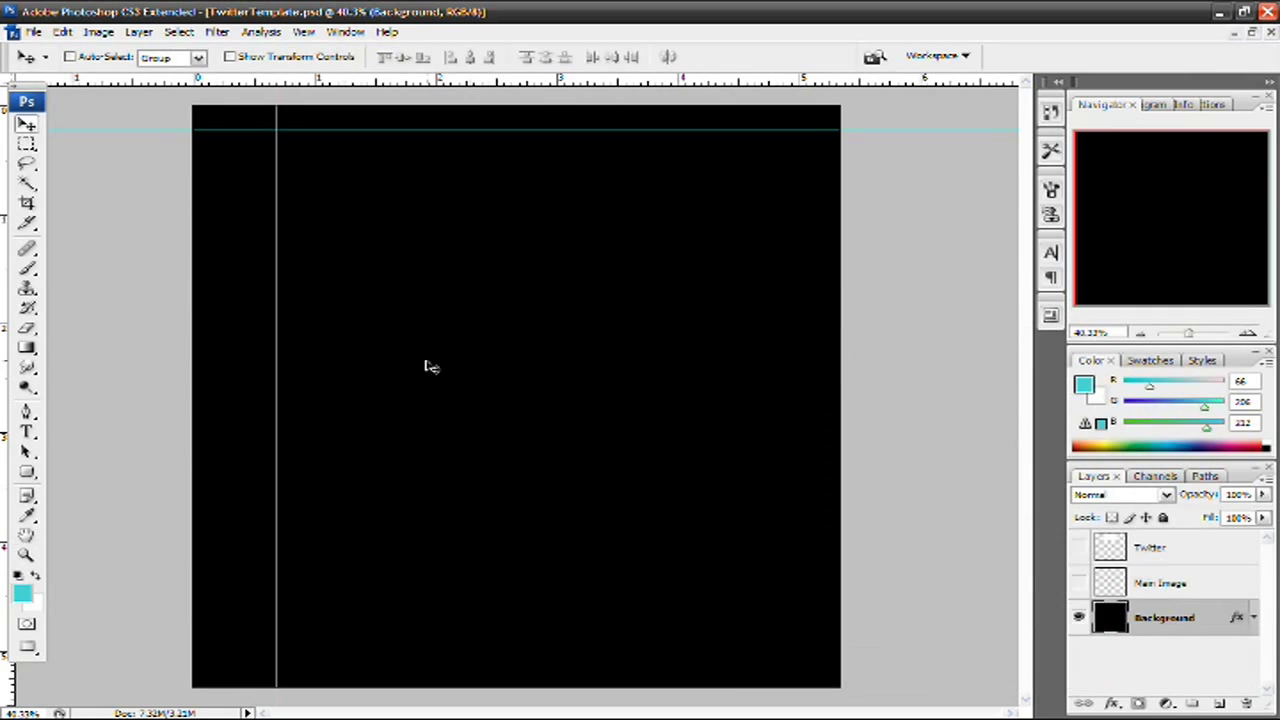
Step: Copy the octopus from Icon.png into the template and place it at top-left
click(1253, 34)
key(ctrl+Tab)
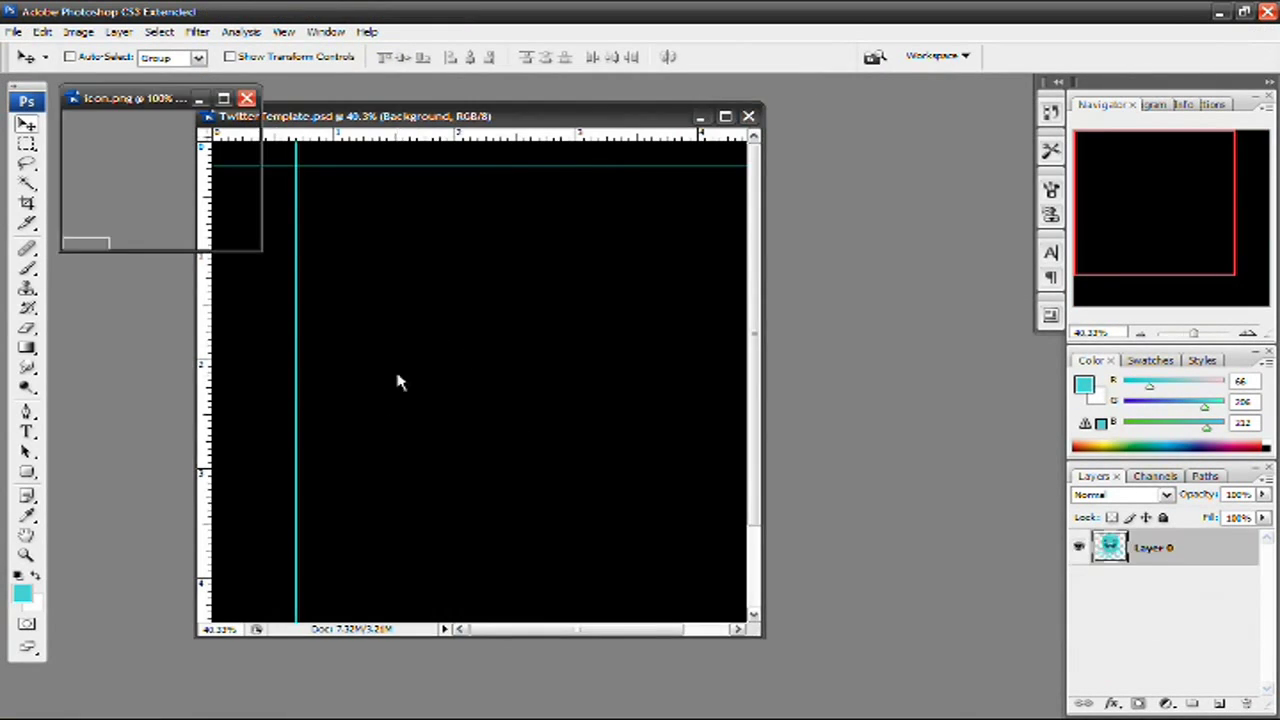
drag(163, 175, 286, 199)
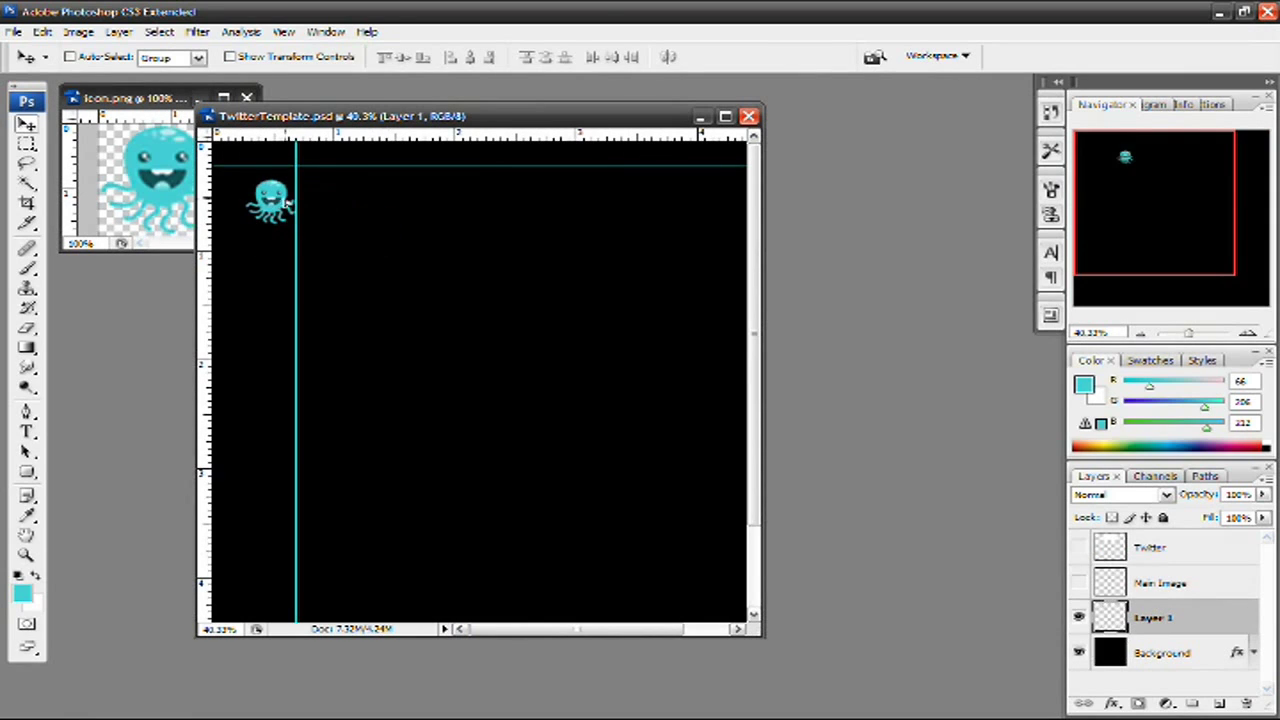
click(725, 116)
drag(260, 168, 252, 172)
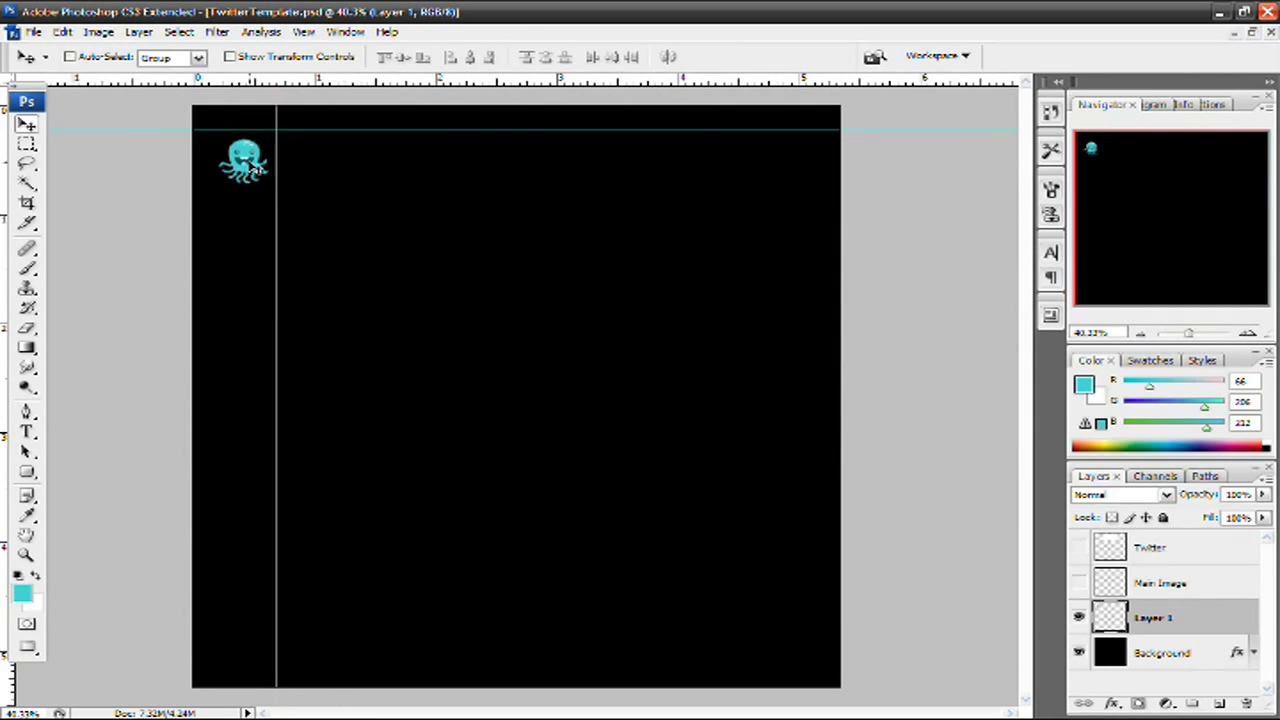
Step: Add a 12 pt 'OctoGeek.com' text layer mid-left on the black canvas
click(27, 432)
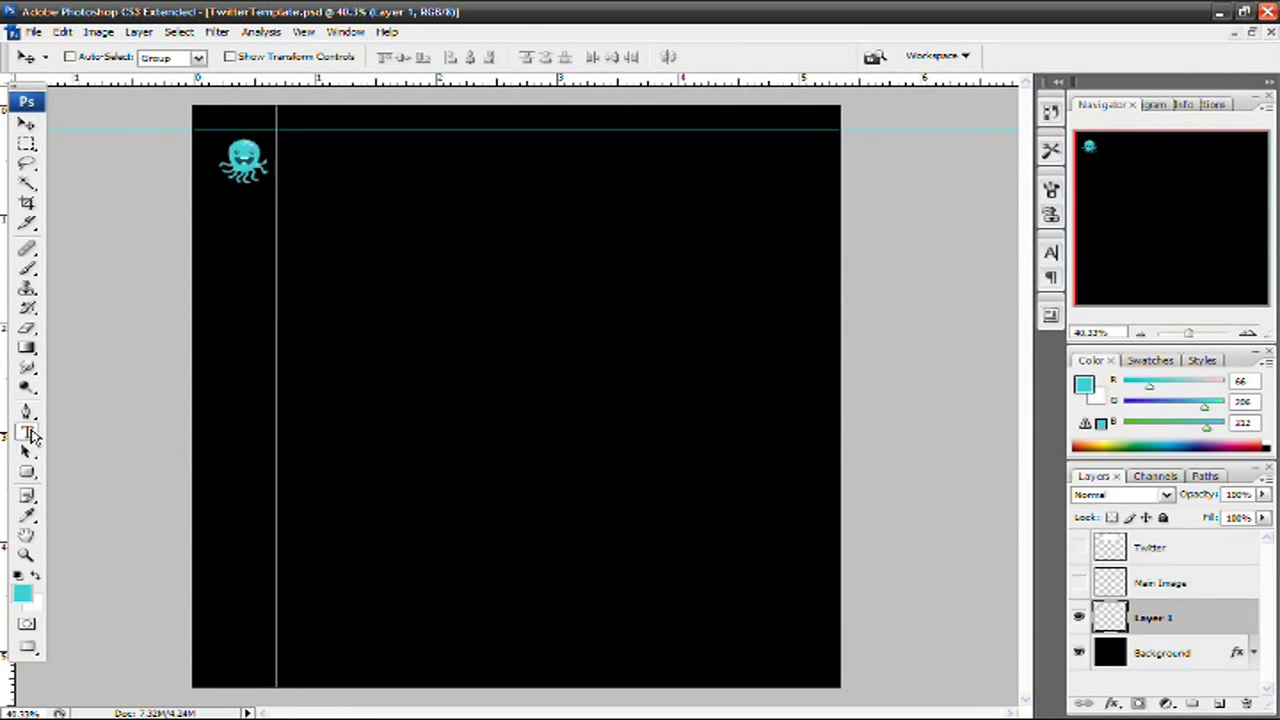
click(314, 380)
text(OctoGeek)
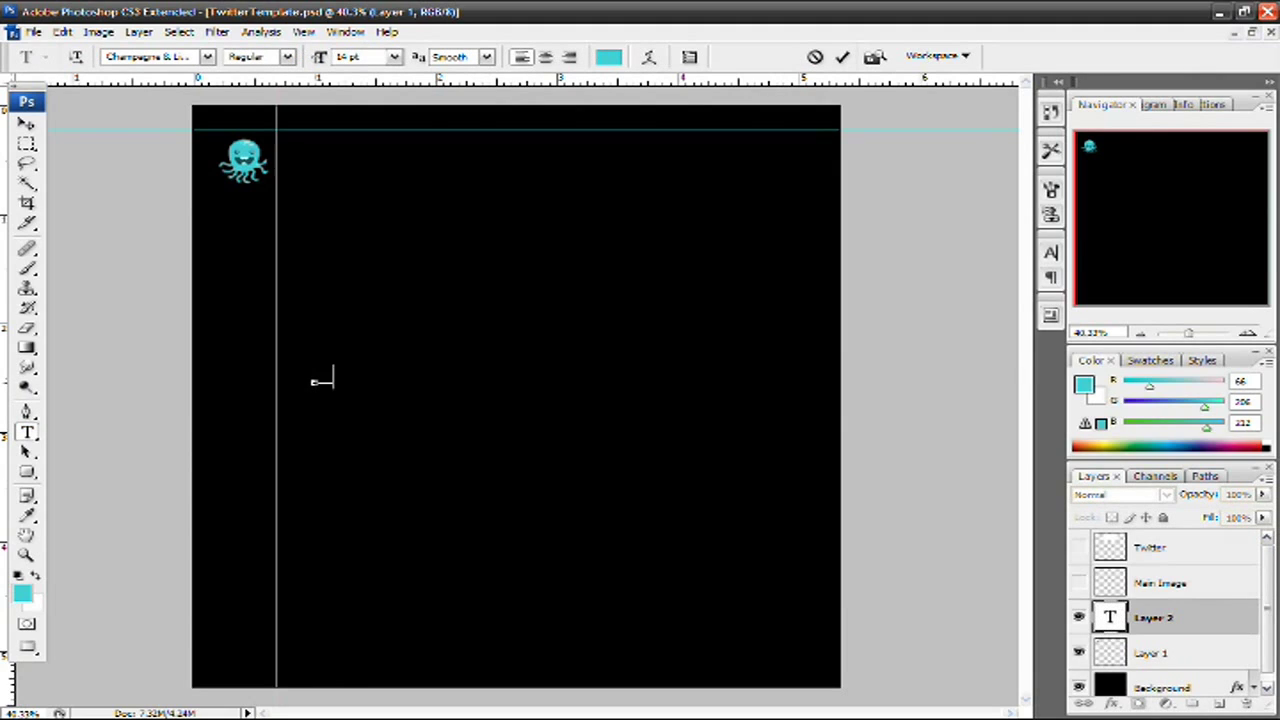
text(.com)
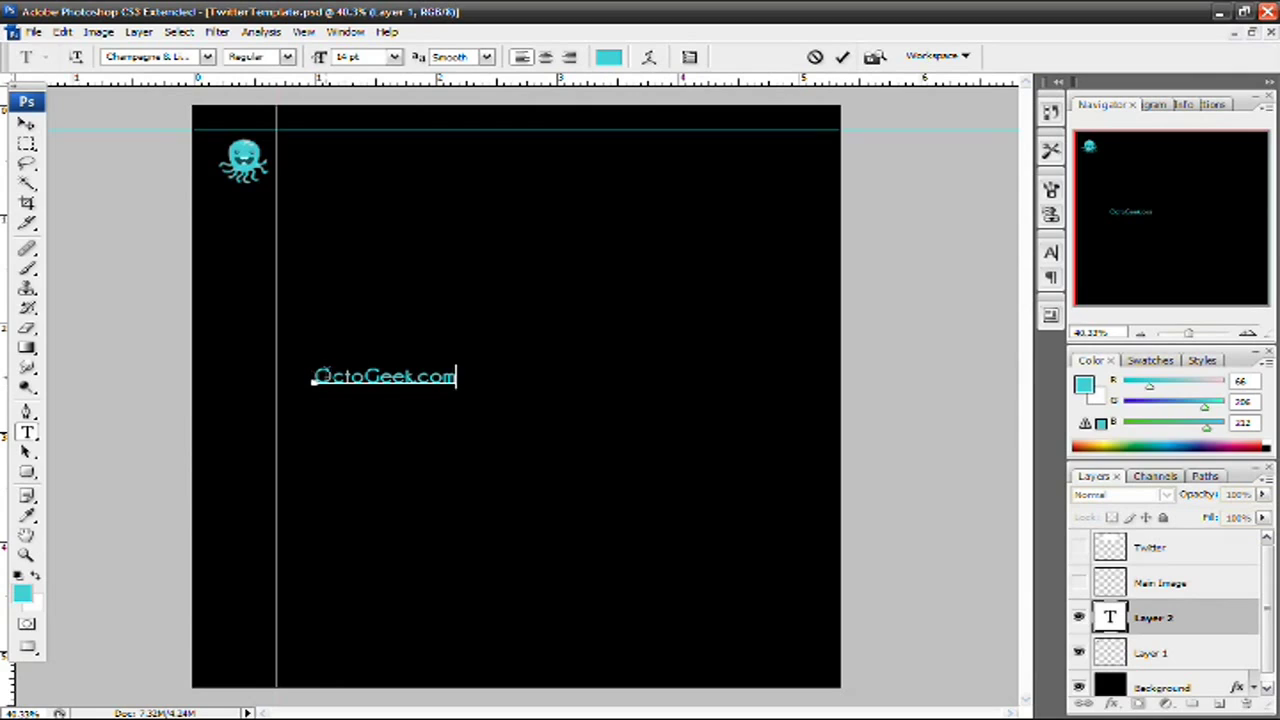
drag(309, 380, 338, 378)
key(ctrl+a)
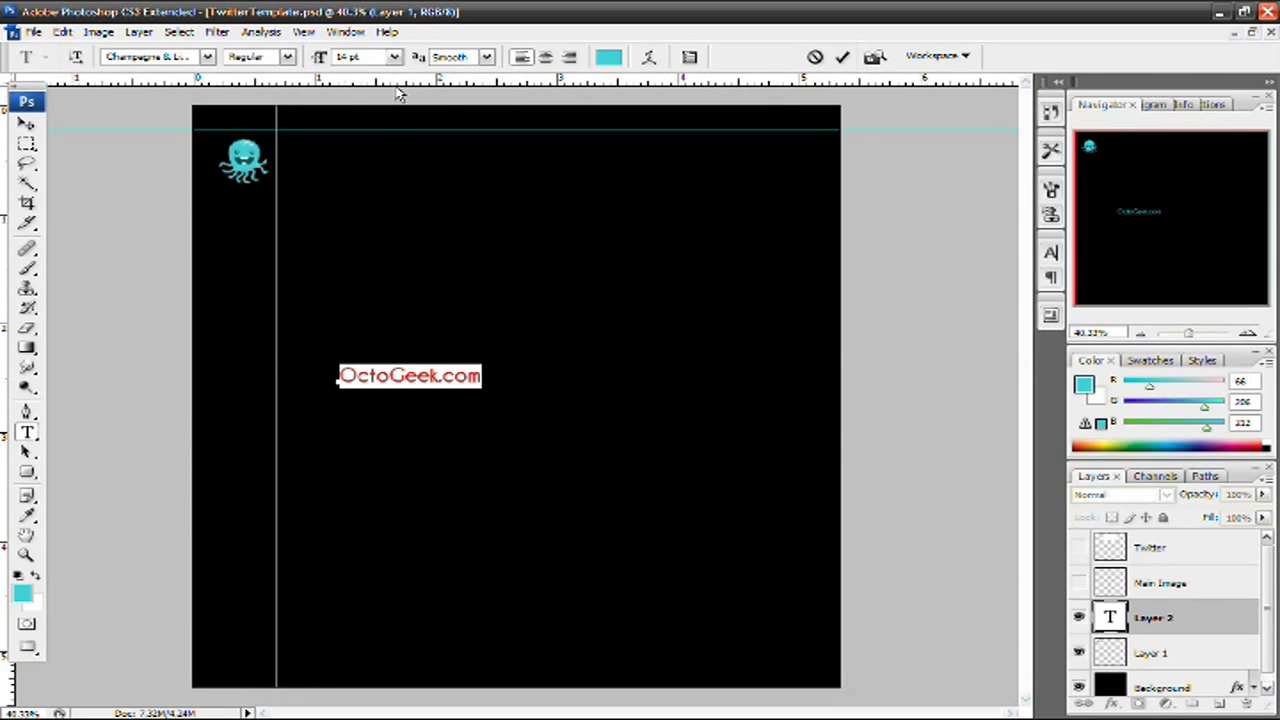
click(394, 57)
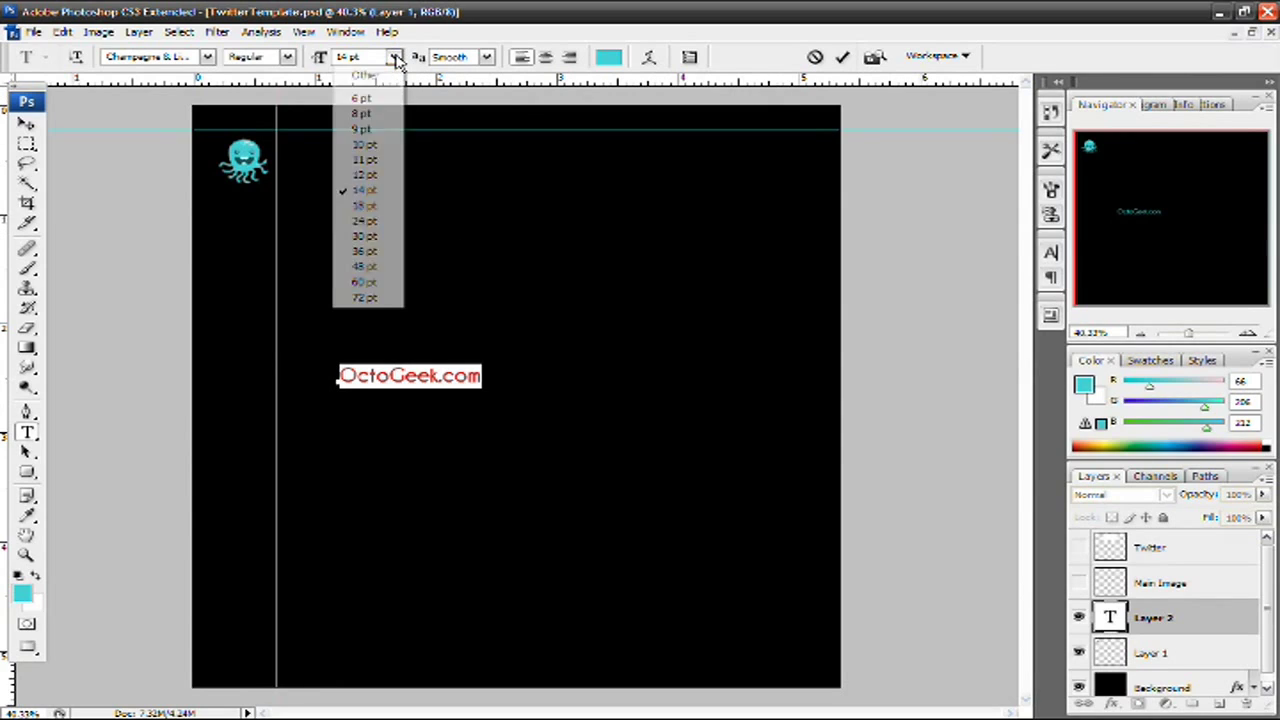
click(368, 175)
click(457, 378)
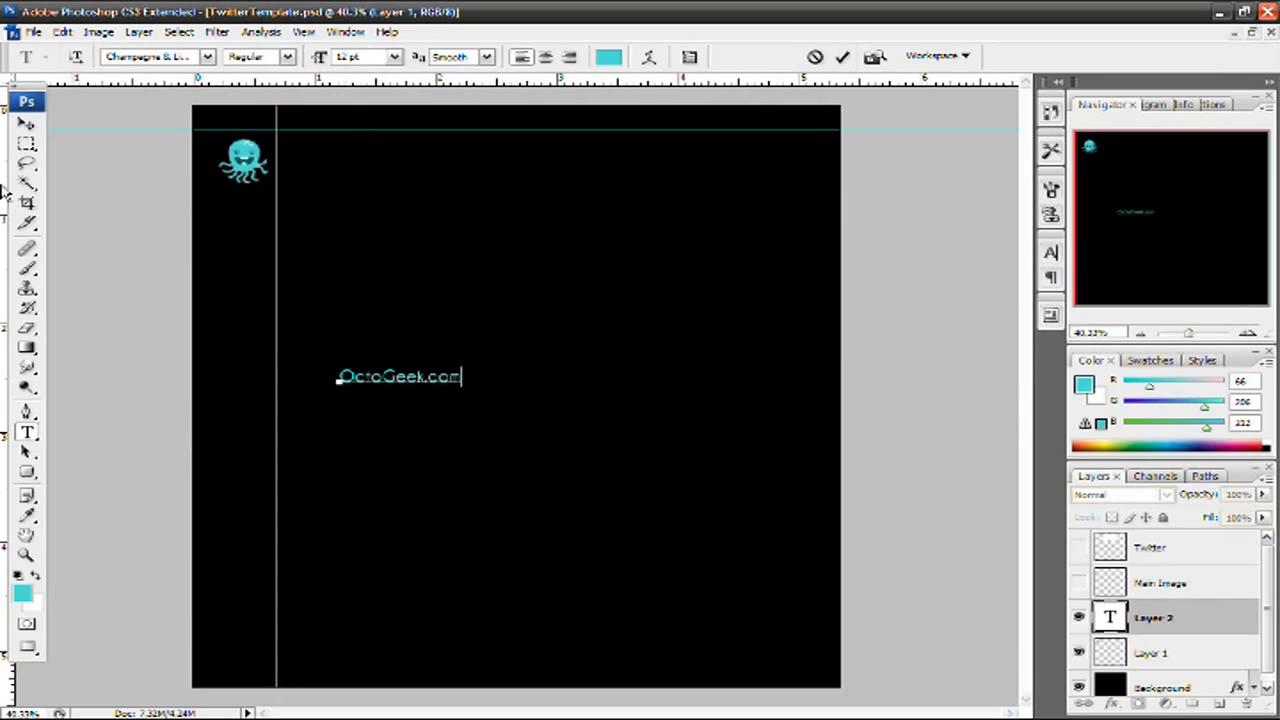
click(26, 123)
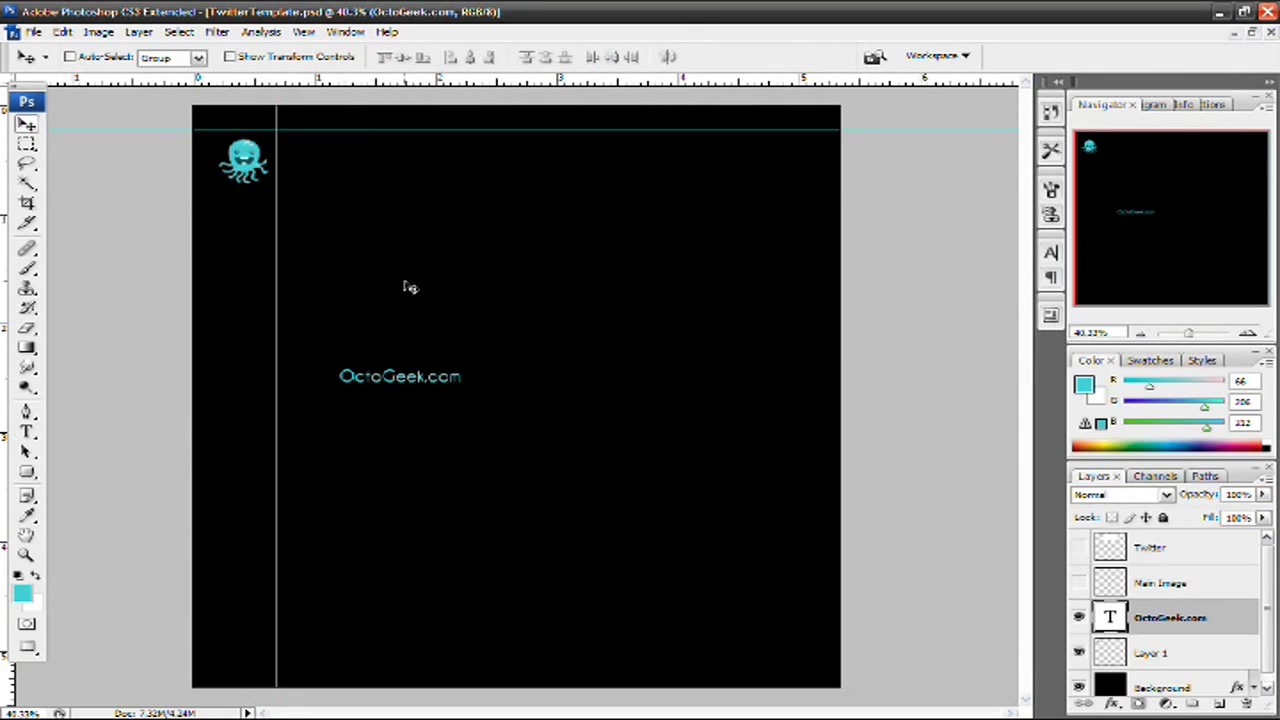
Step: Rotate the OctoGeek.com text to vertical and move it beside the octopus logo
key(ctrl+t)
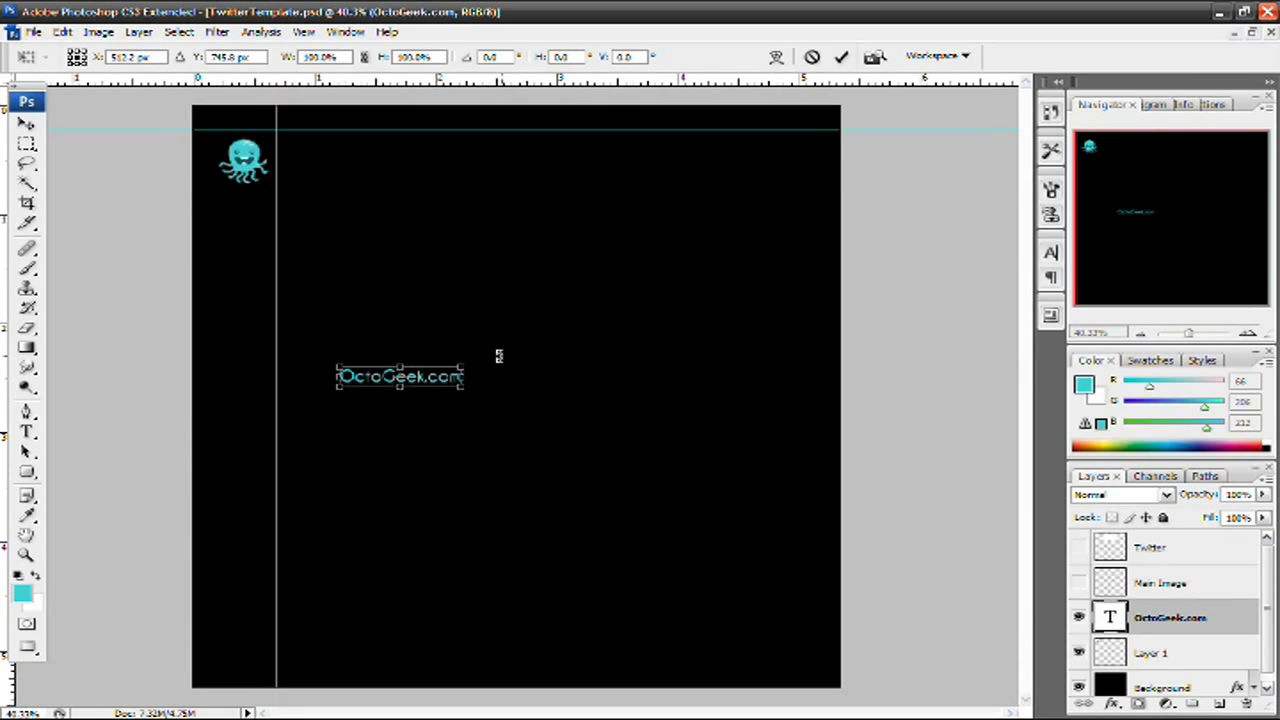
drag(500, 357, 414, 428)
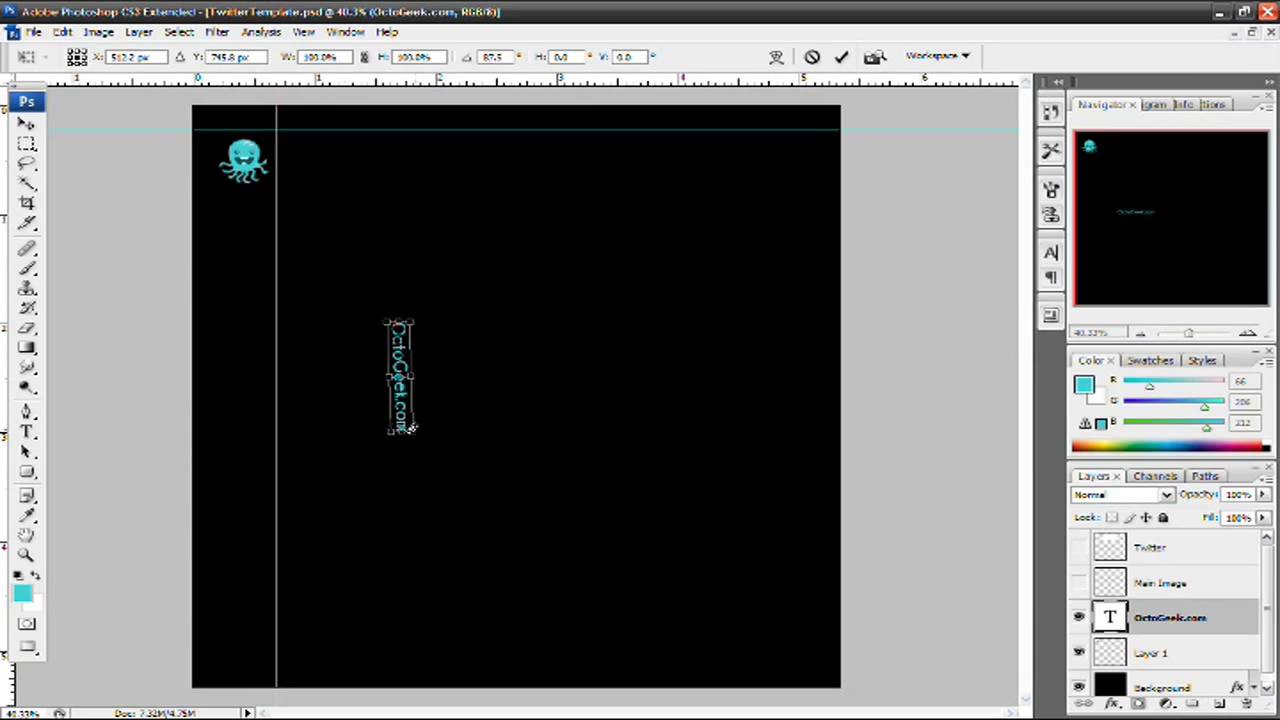
drag(411, 428, 410, 430)
key(Return)
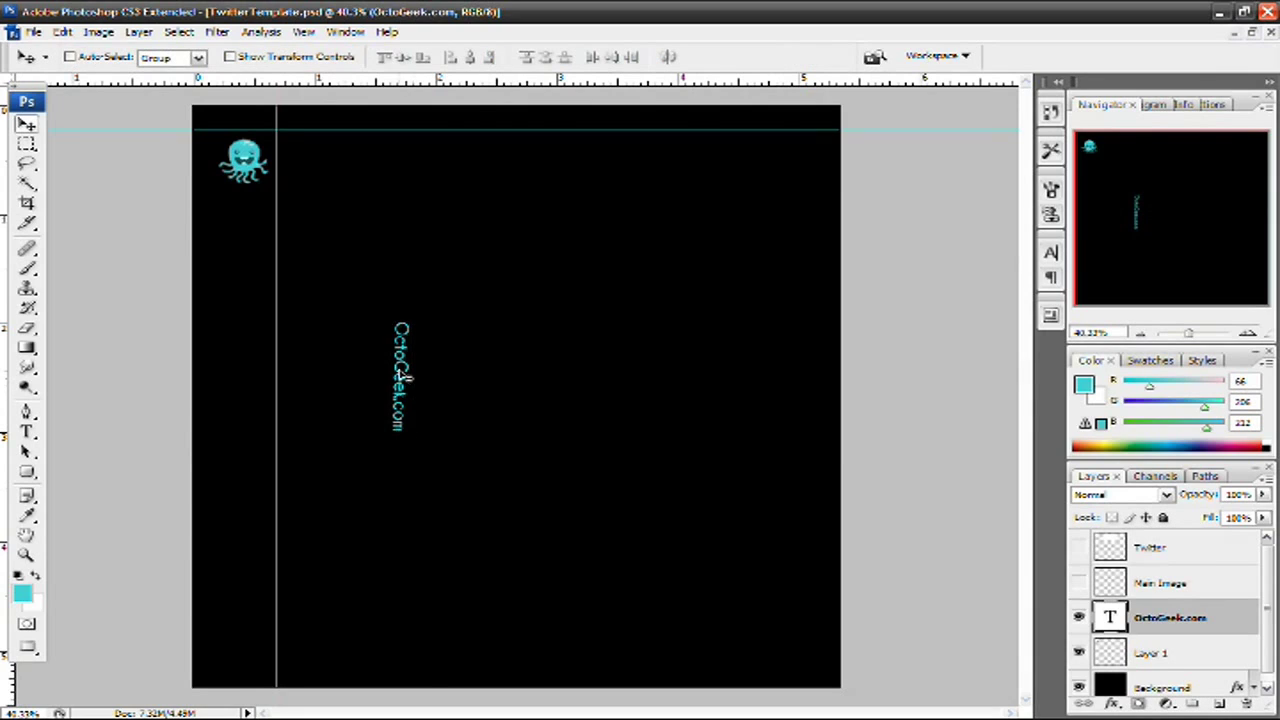
drag(407, 376, 213, 198)
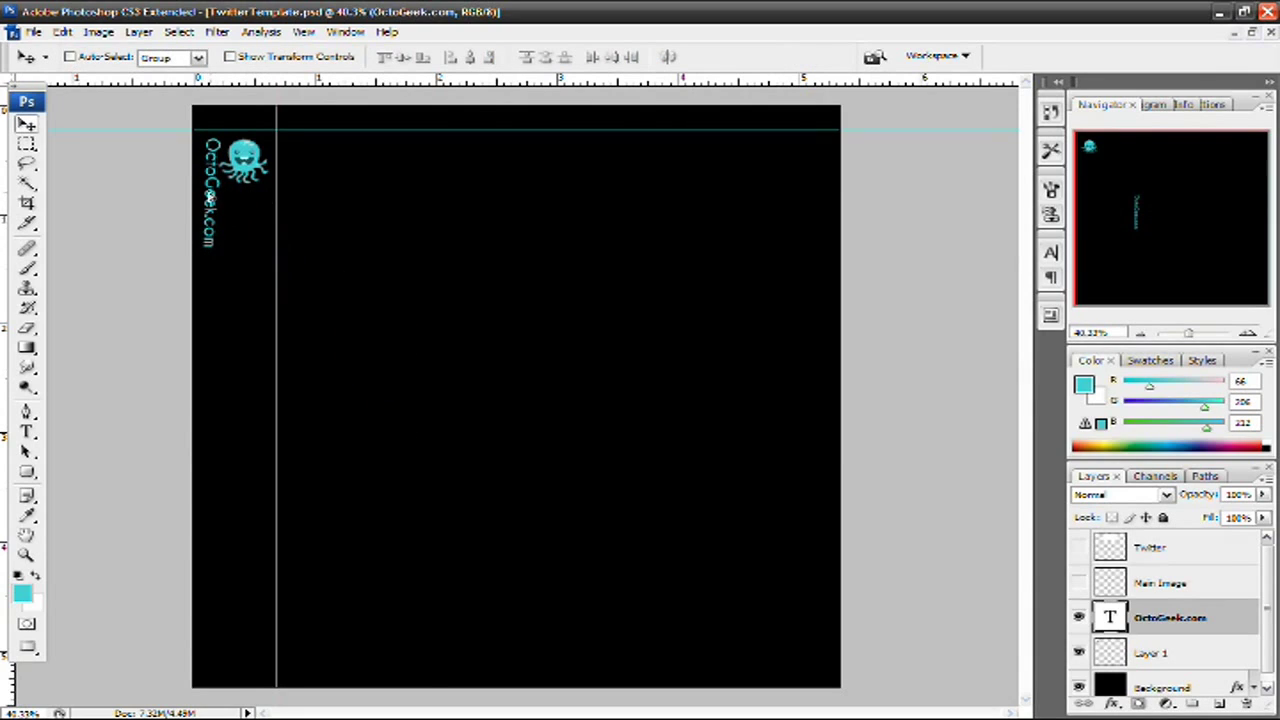
Step: Fine-tune the vertical text's angle and position, then restore the template window and minimize Icon.png
key(ctrl+t)
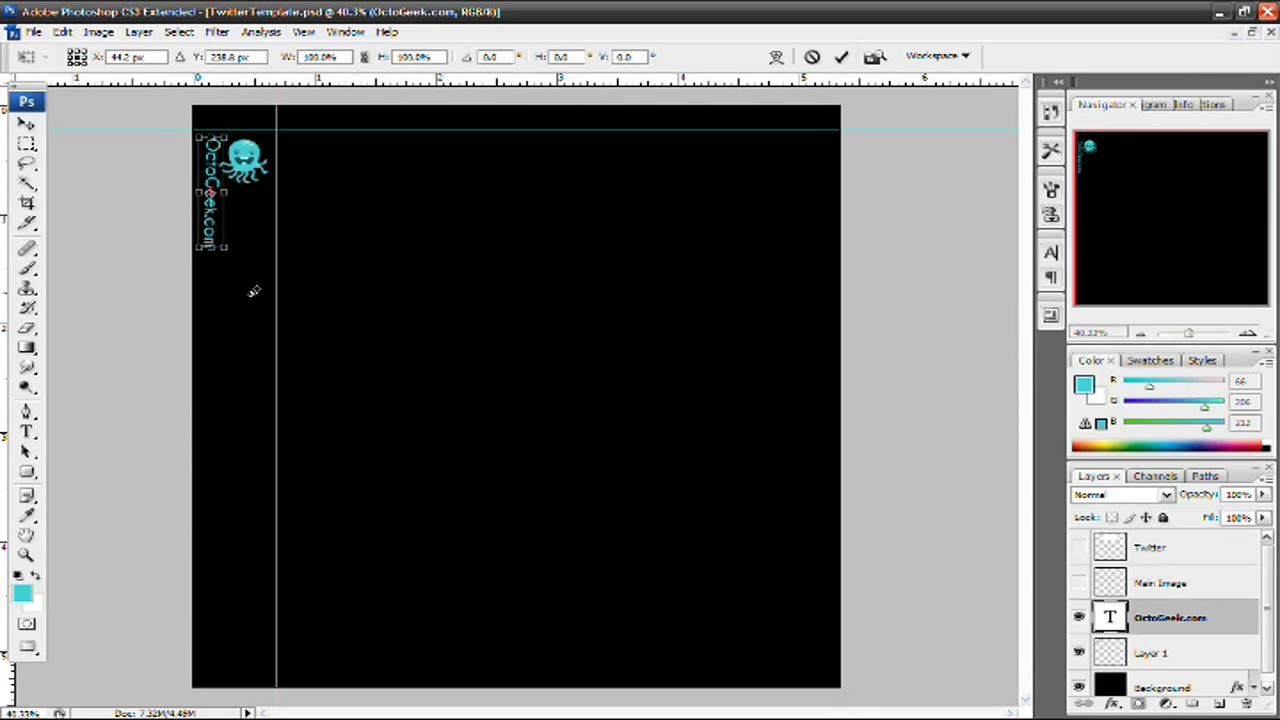
drag(254, 291, 254, 286)
key(Return)
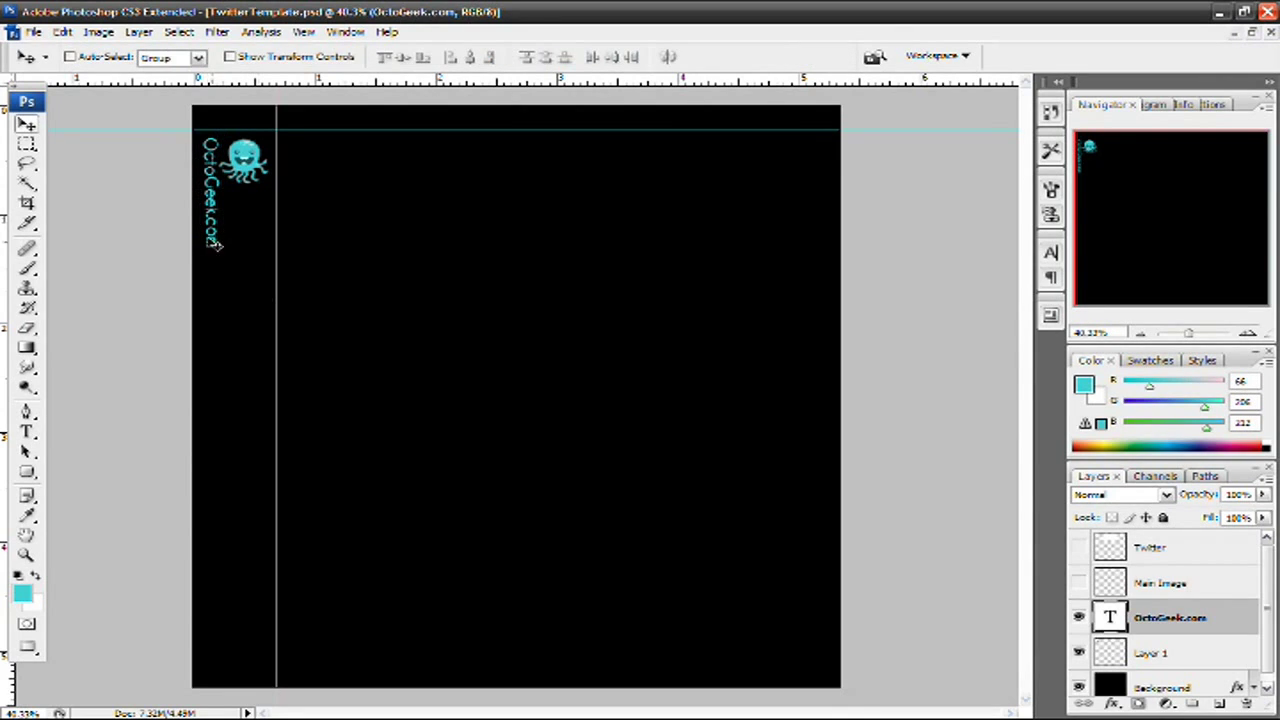
drag(208, 238, 210, 243)
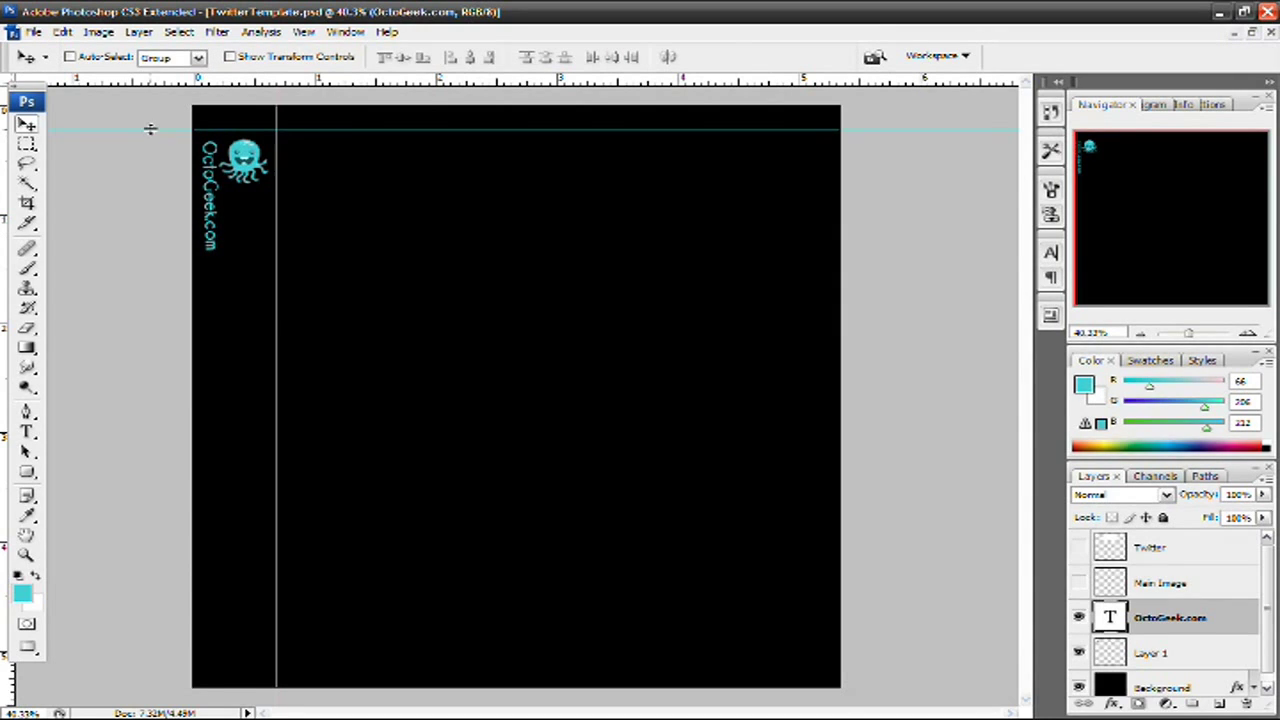
click(1251, 32)
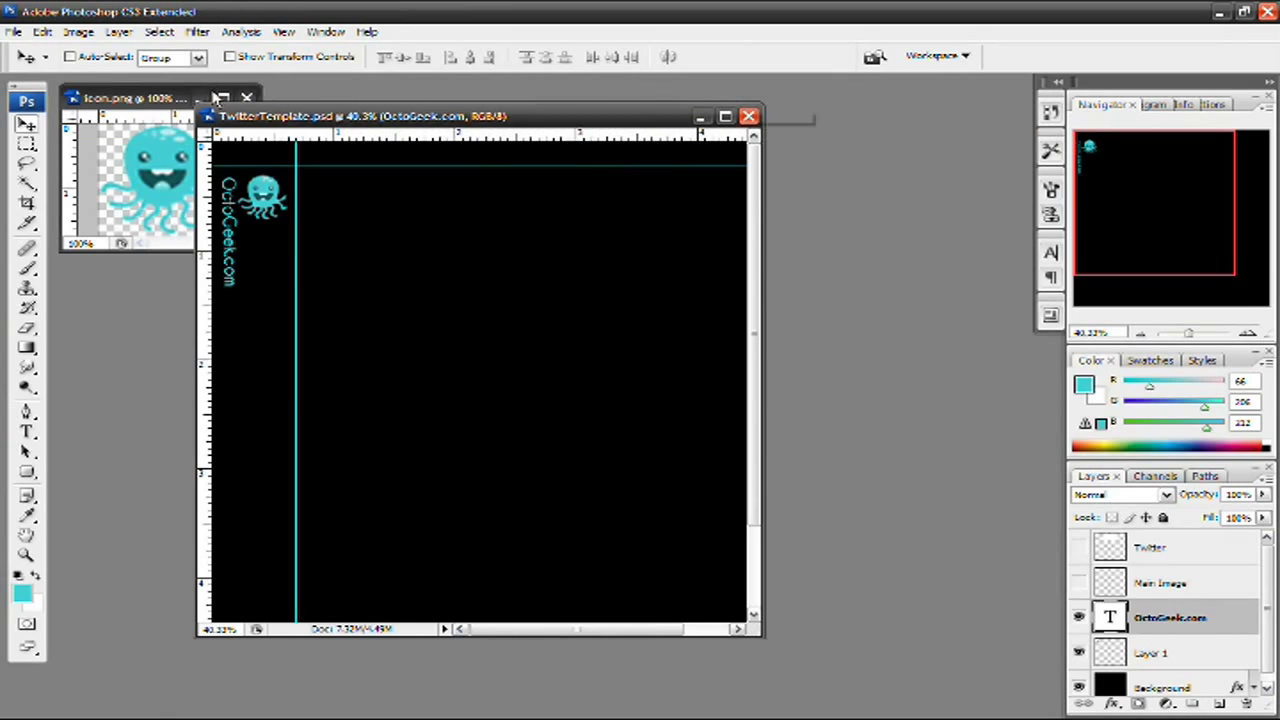
click(207, 97)
Step: Create a 500 × 500 px Untitled-1 document beside the template and reset colours to black/white
click(14, 32)
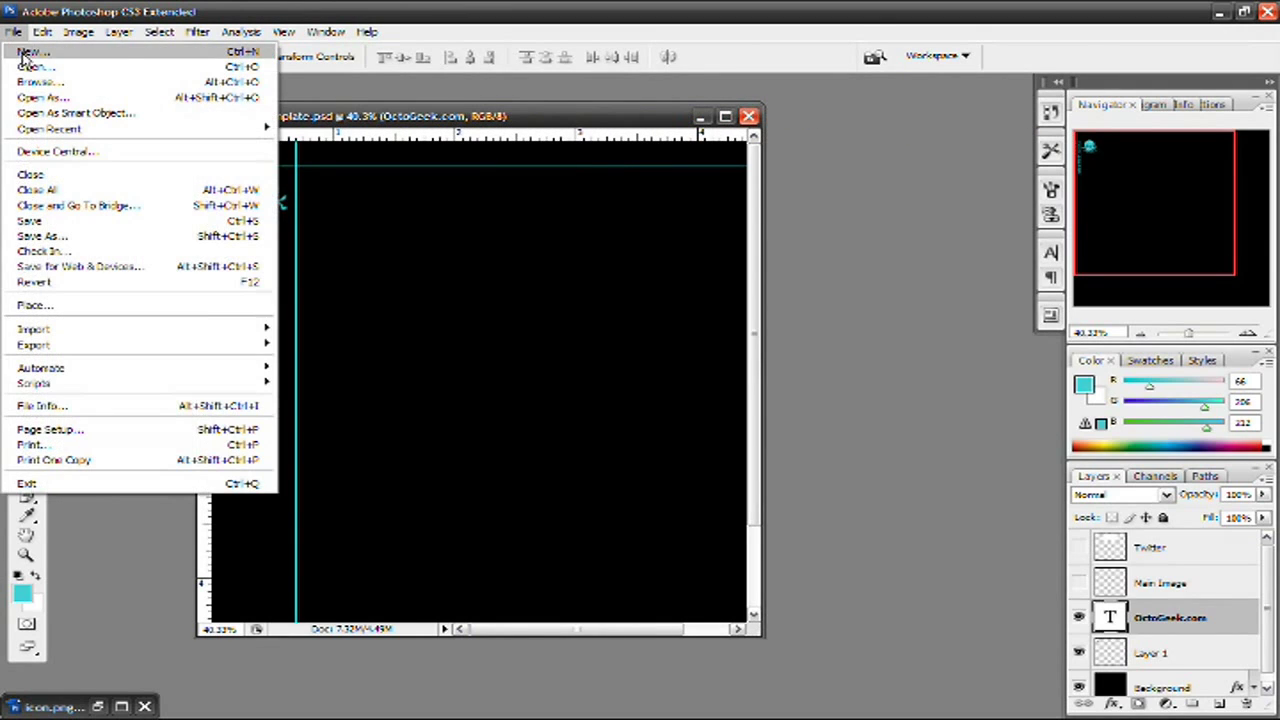
key(Escape)
key(ctrl+n)
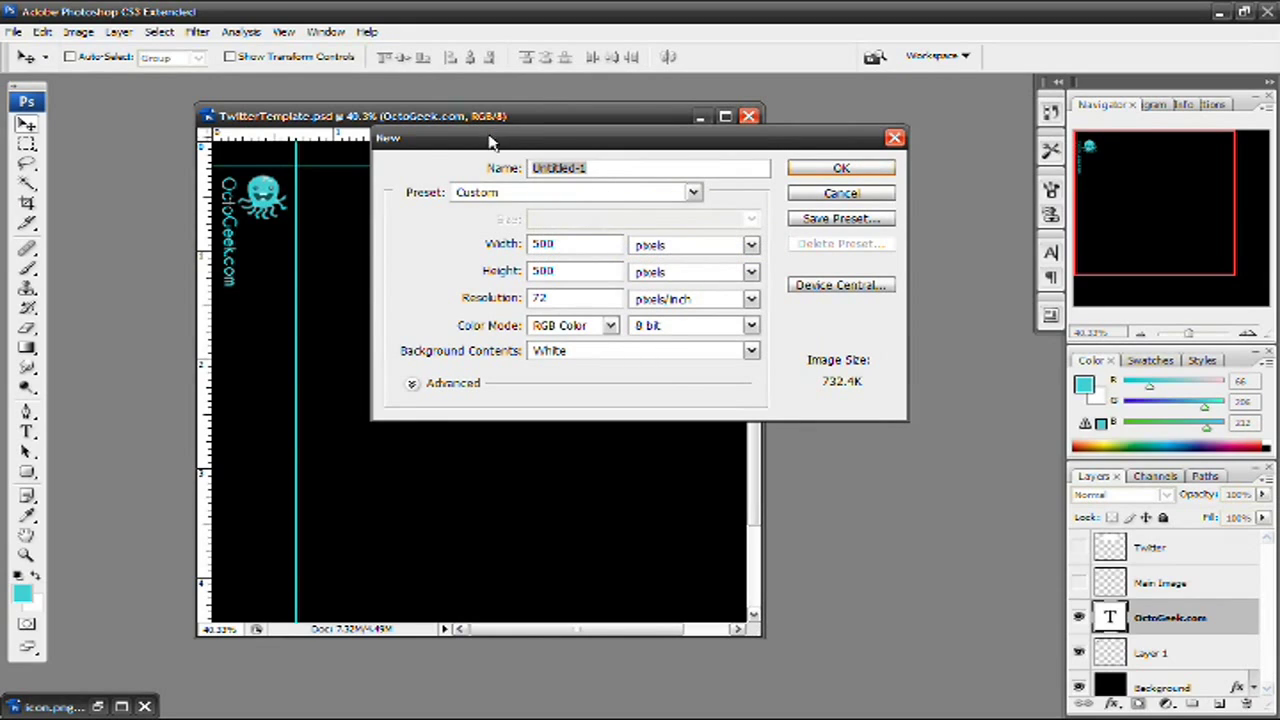
click(578, 266)
click(566, 246)
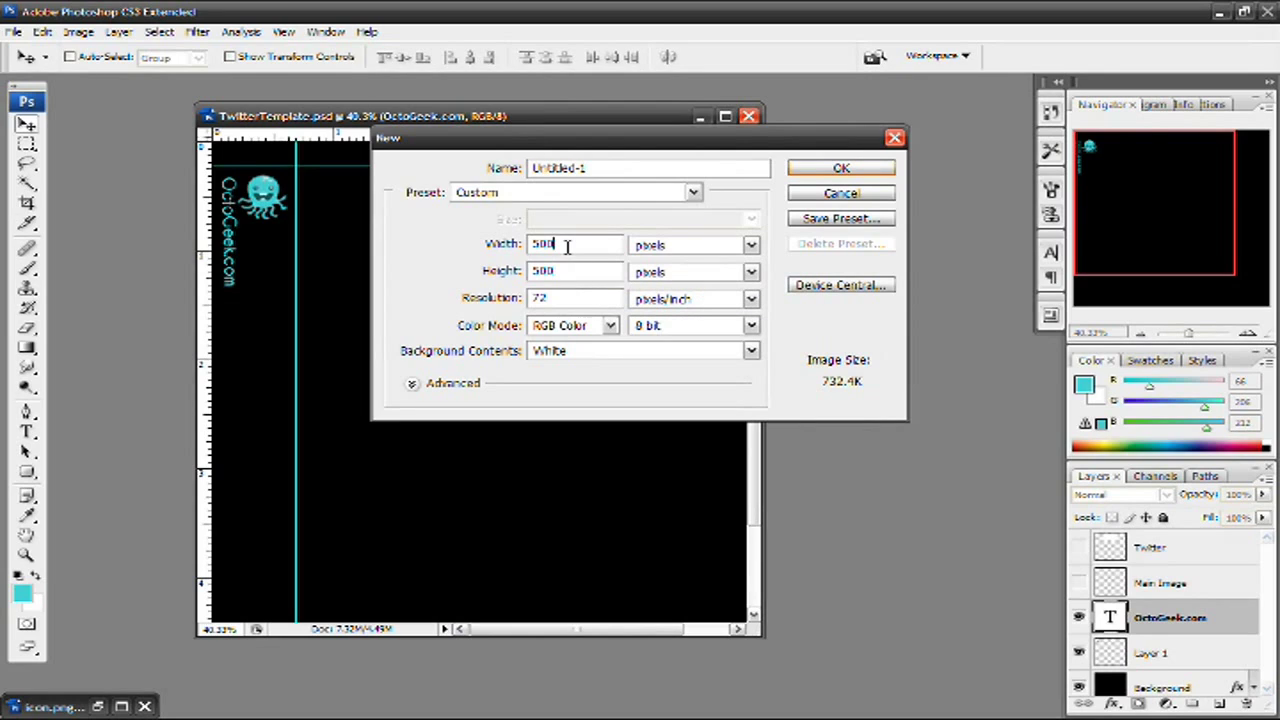
click(858, 170)
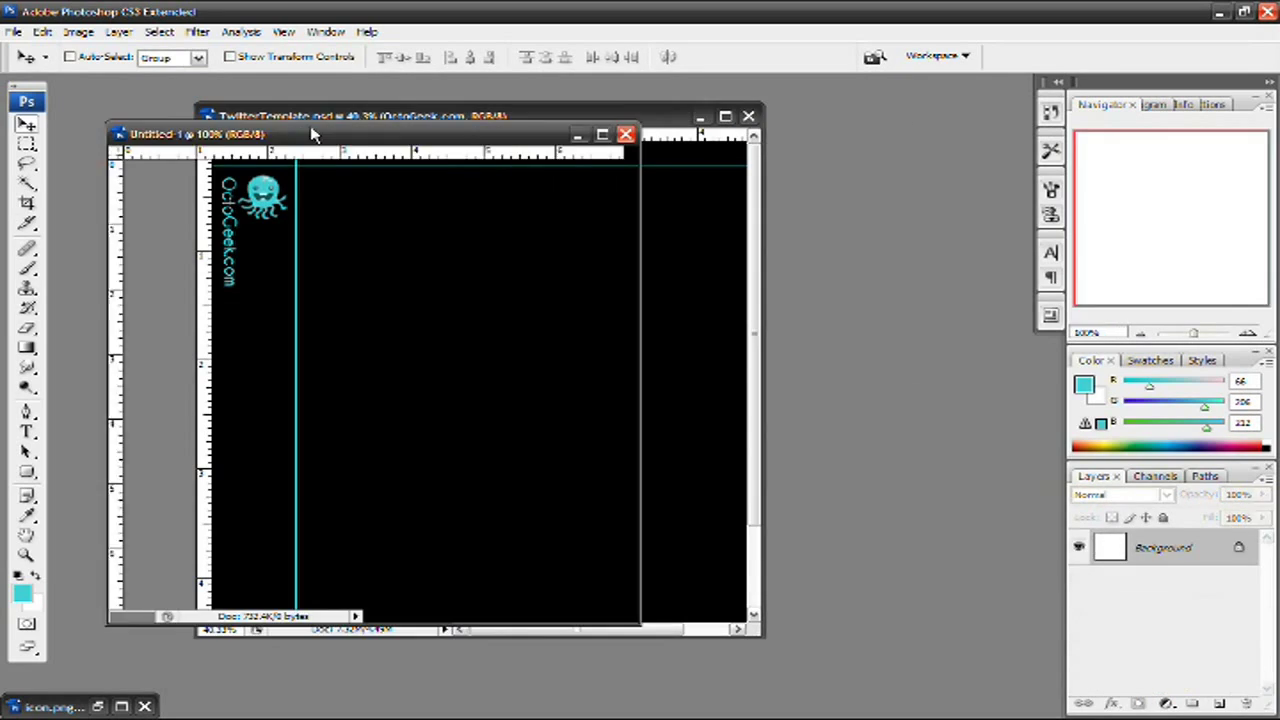
drag(316, 130, 569, 142)
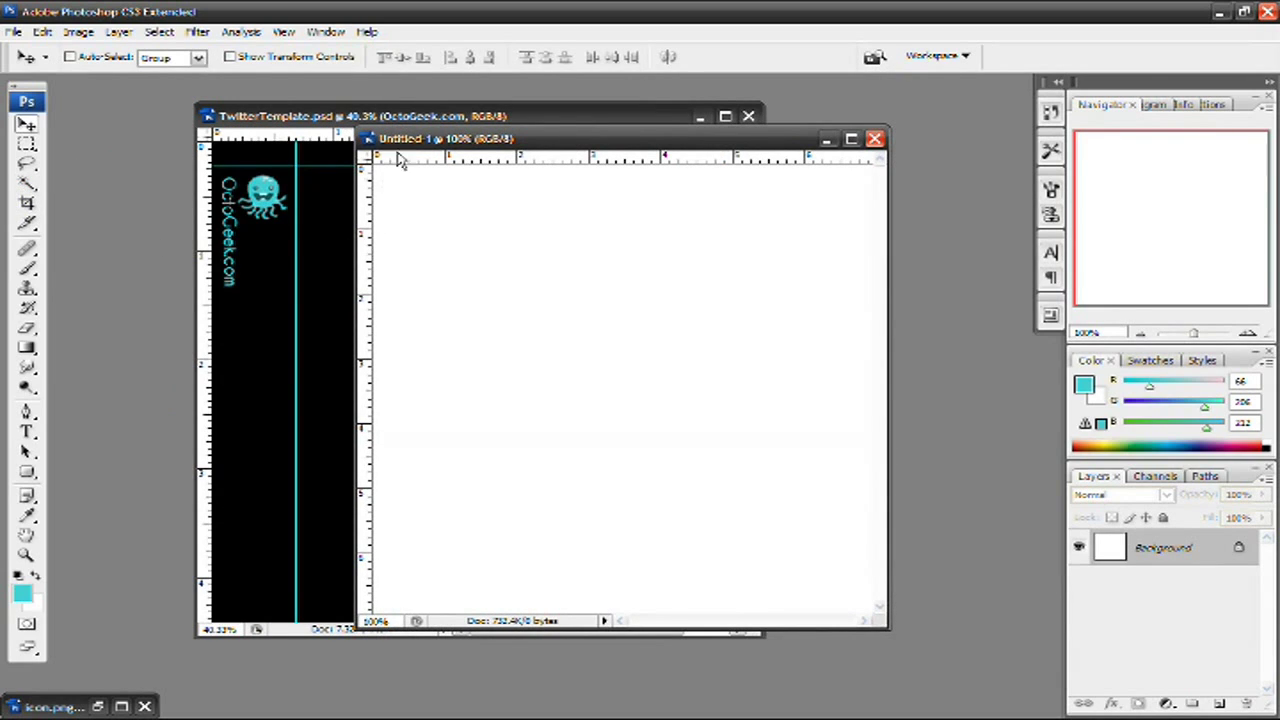
drag(506, 141, 488, 133)
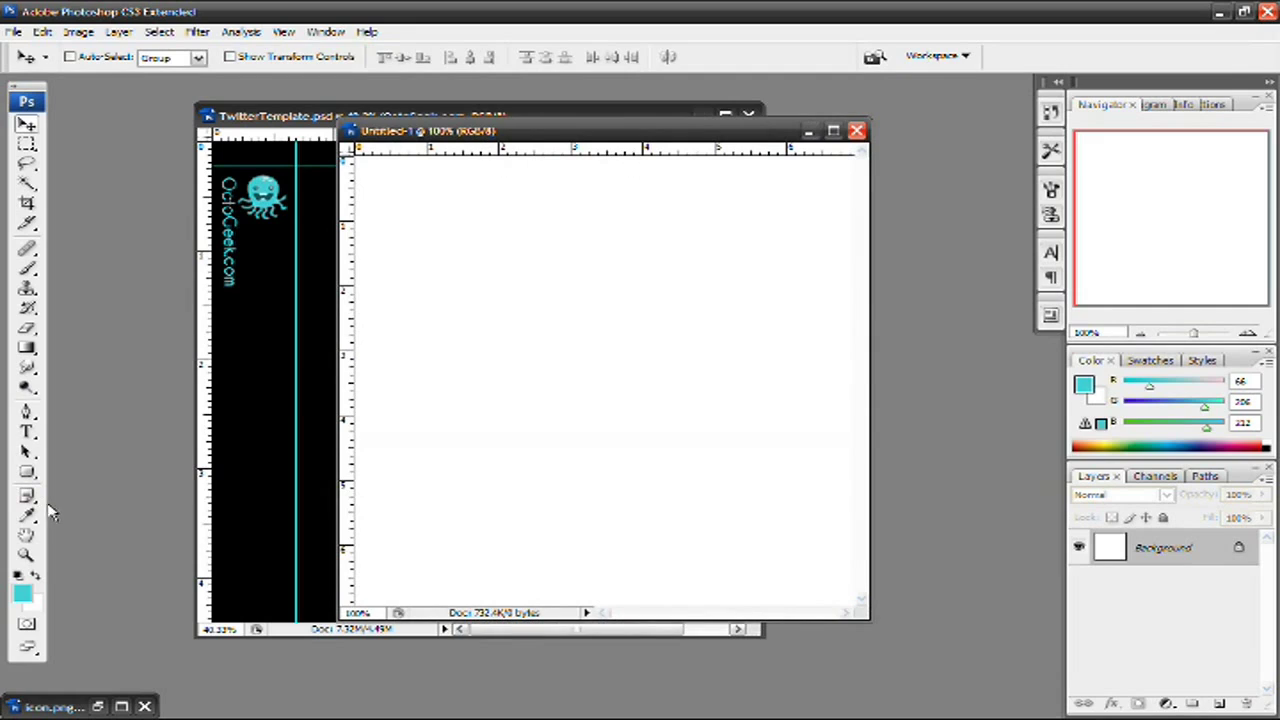
click(18, 580)
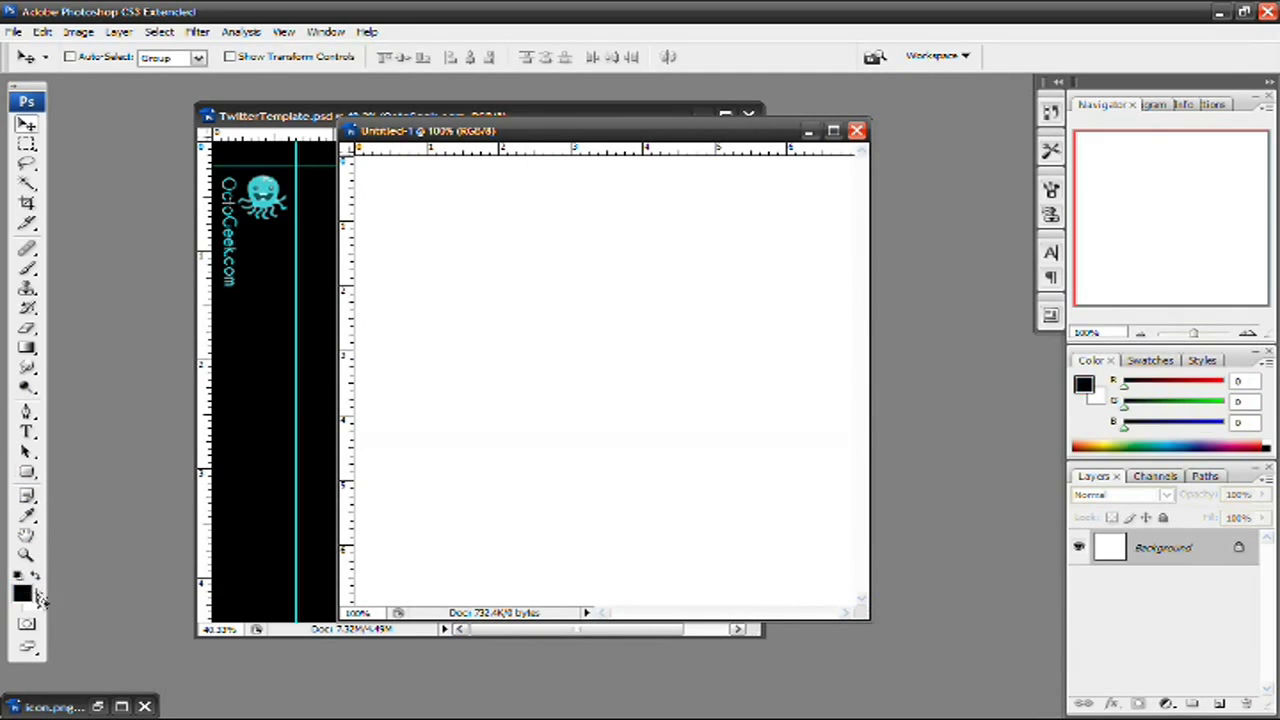
Step: Drag a Gradient from bottom to top of Untitled-1, white at top to black at bottom
click(27, 348)
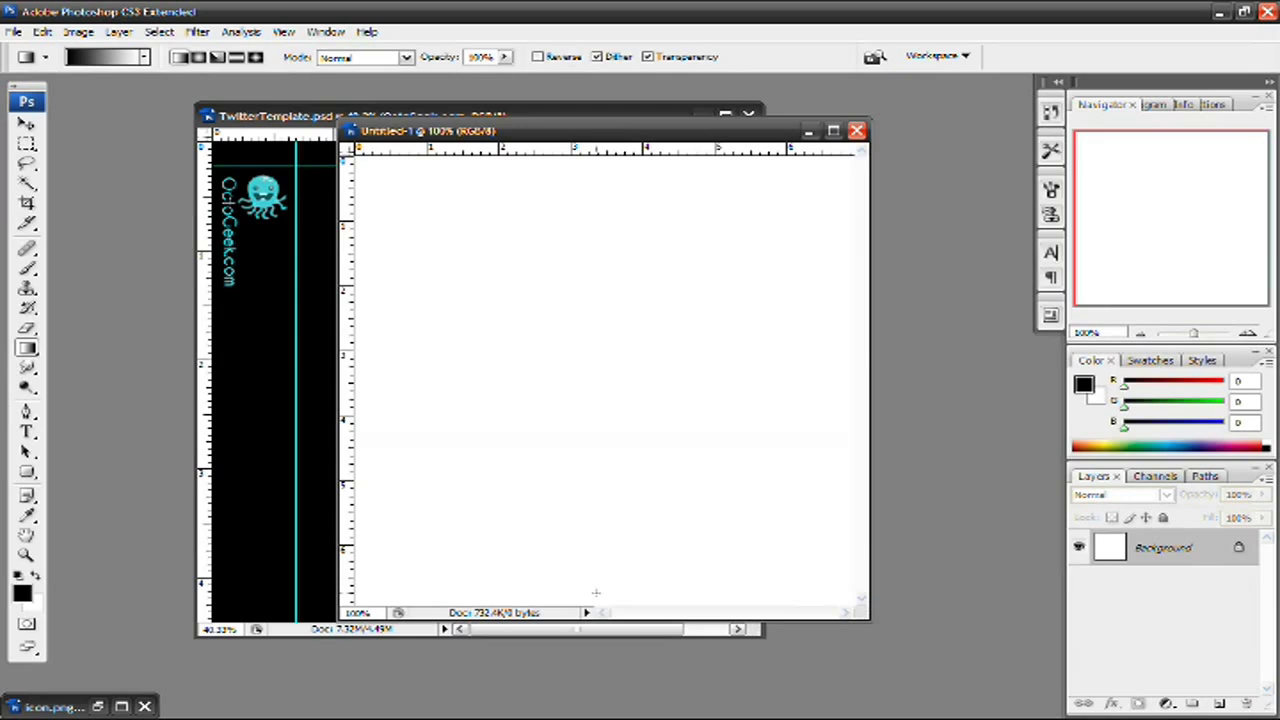
drag(596, 593, 595, 171)
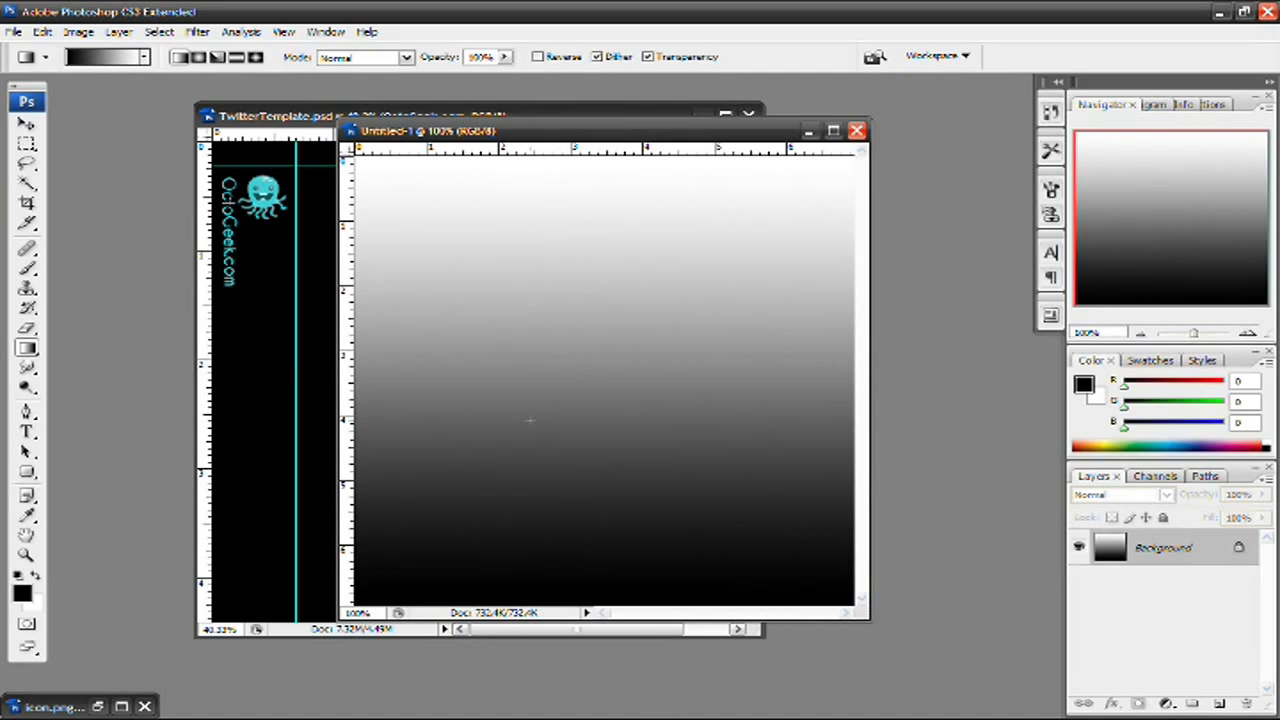
Step: Apply the Distort > Wave filter with Square type to the gradient
click(197, 31)
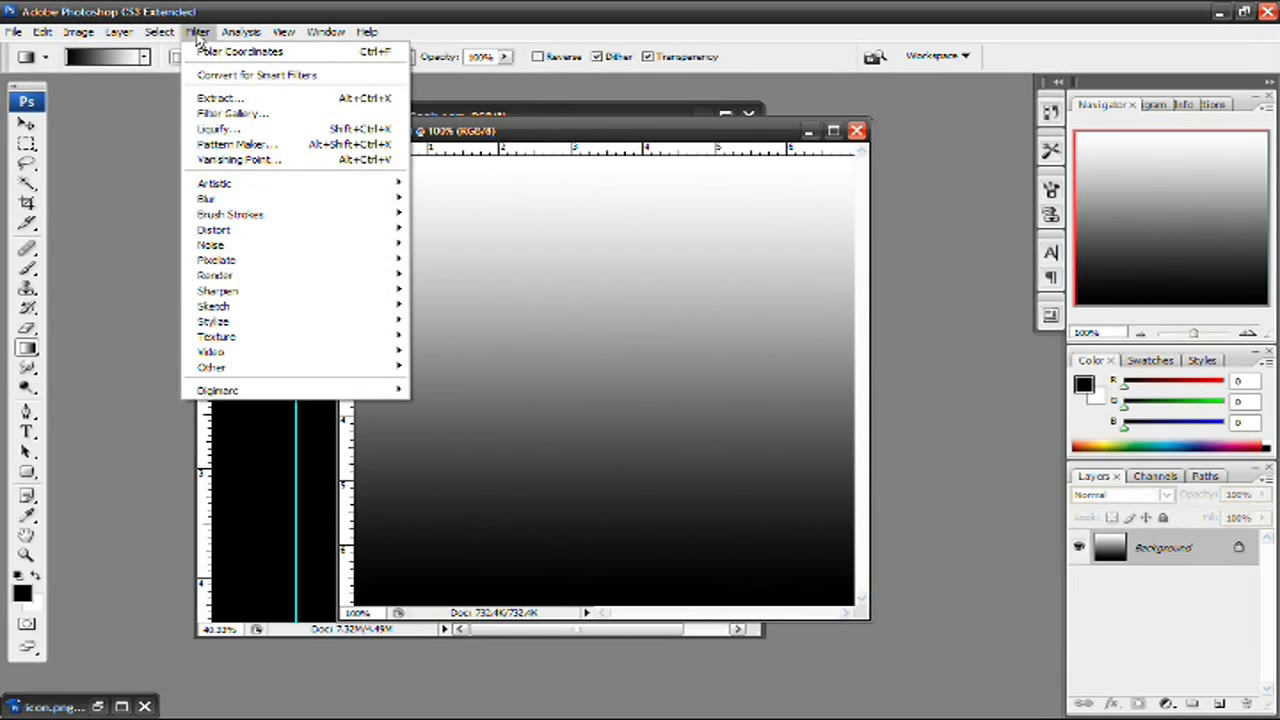
mouse_move(367, 240)
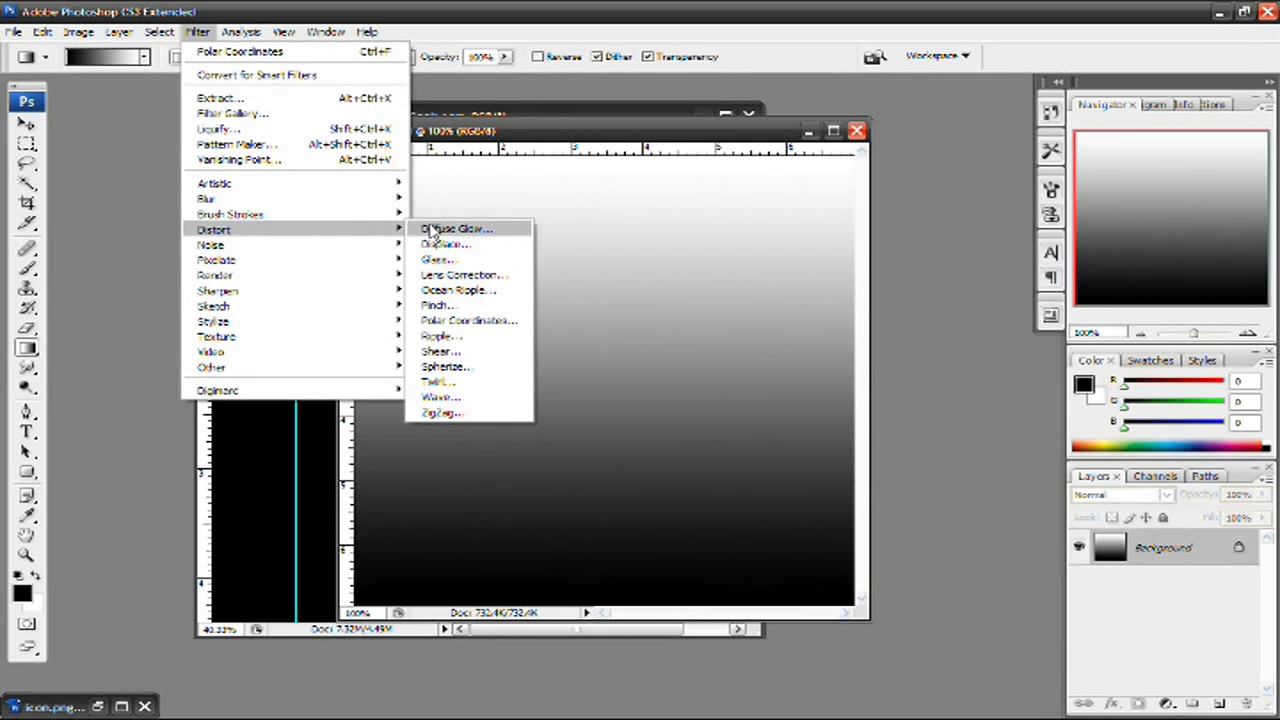
click(445, 397)
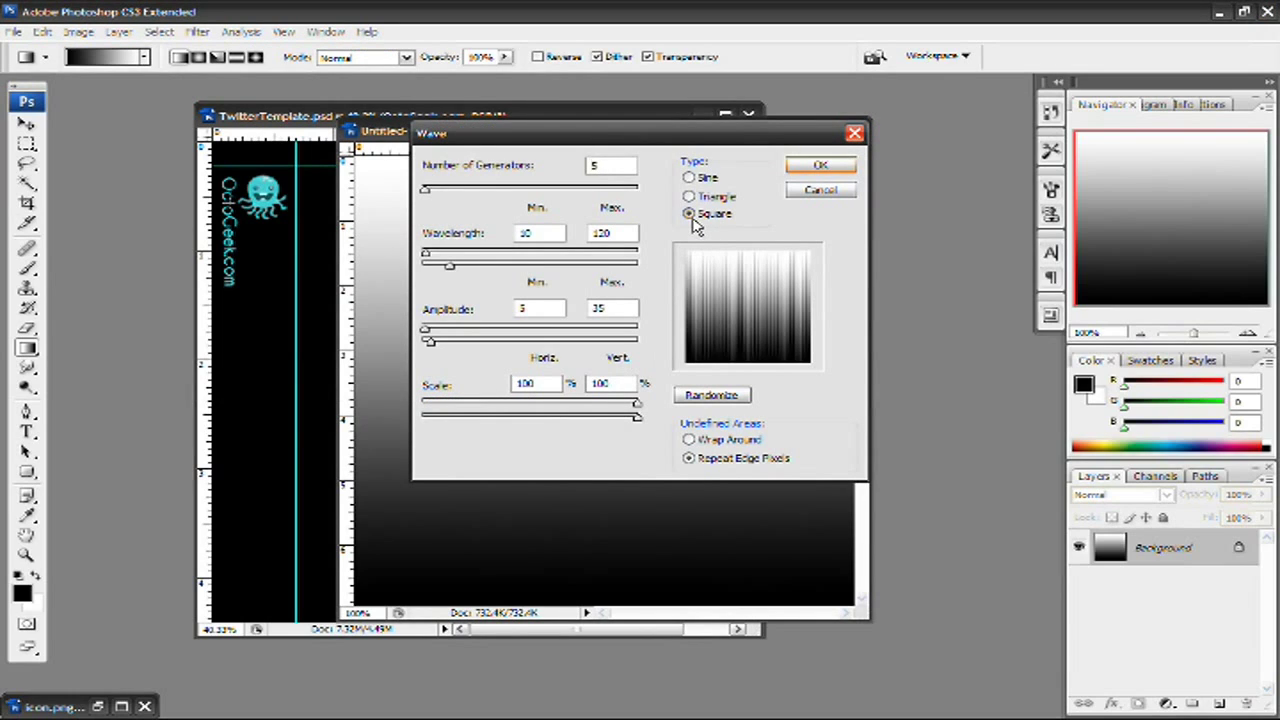
click(815, 164)
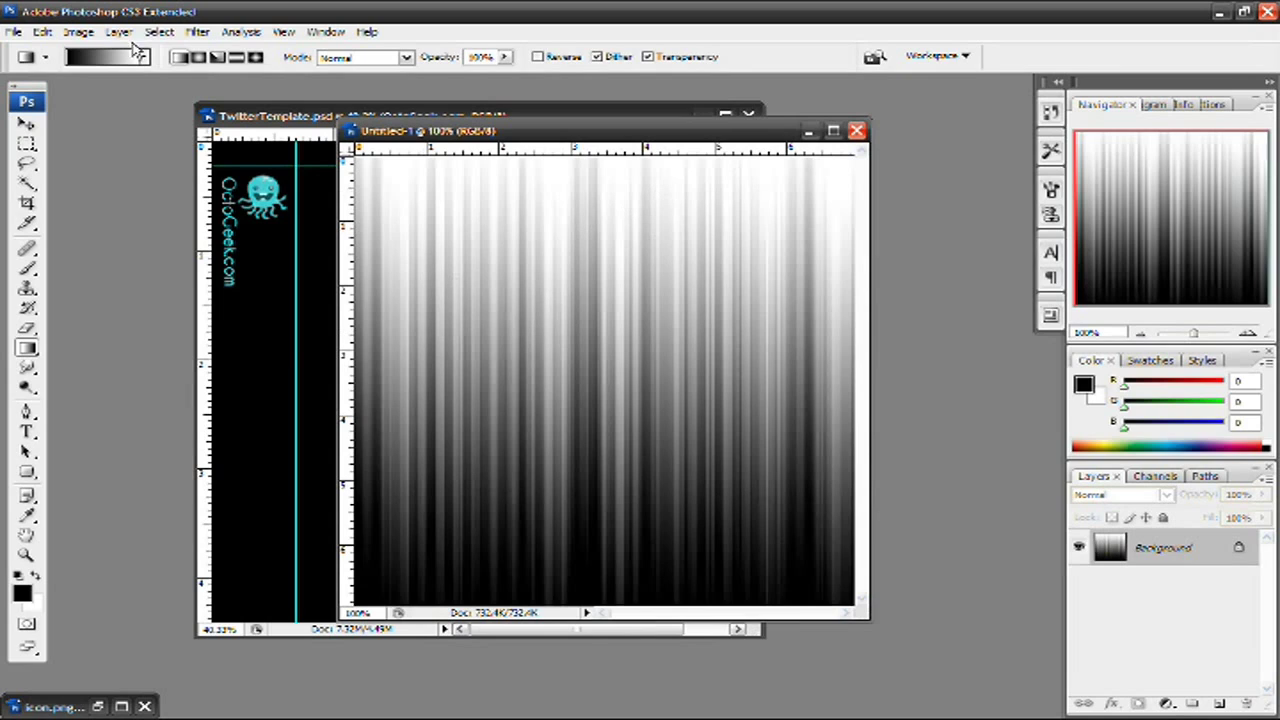
Step: Apply Distort > Polar Coordinates, Rectangular to Polar, to form the starburst
click(197, 31)
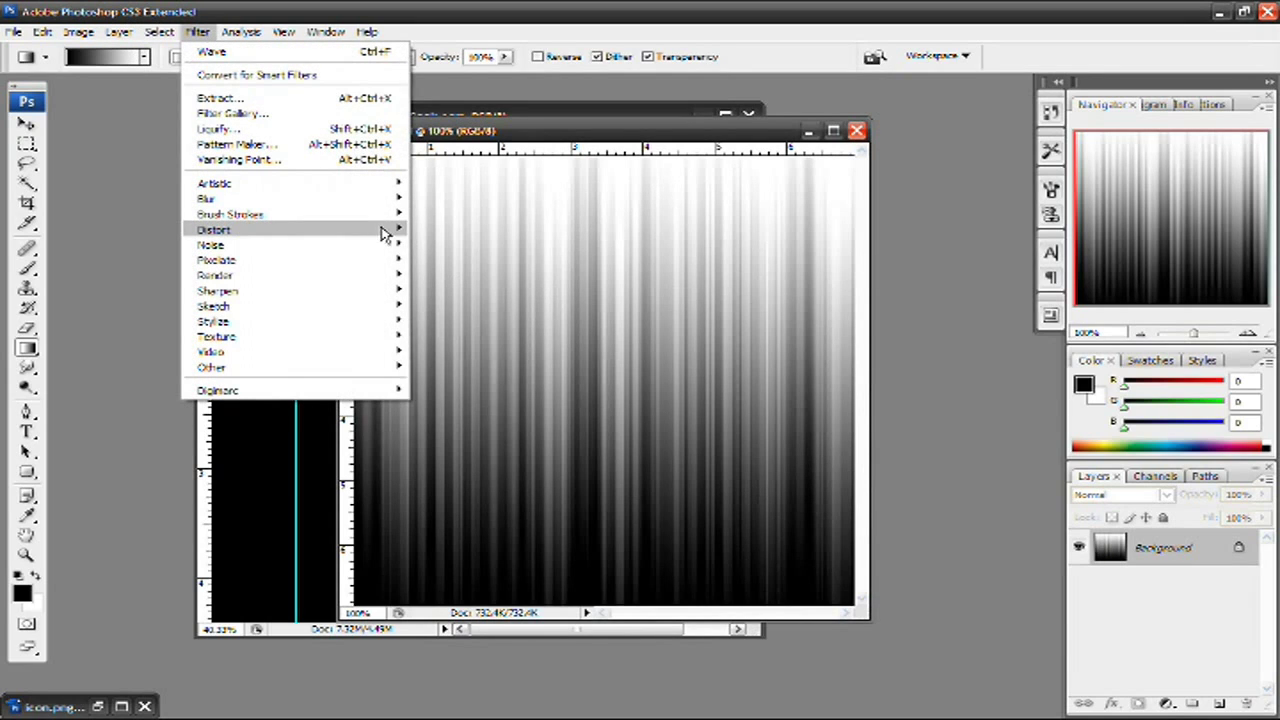
mouse_move(388, 232)
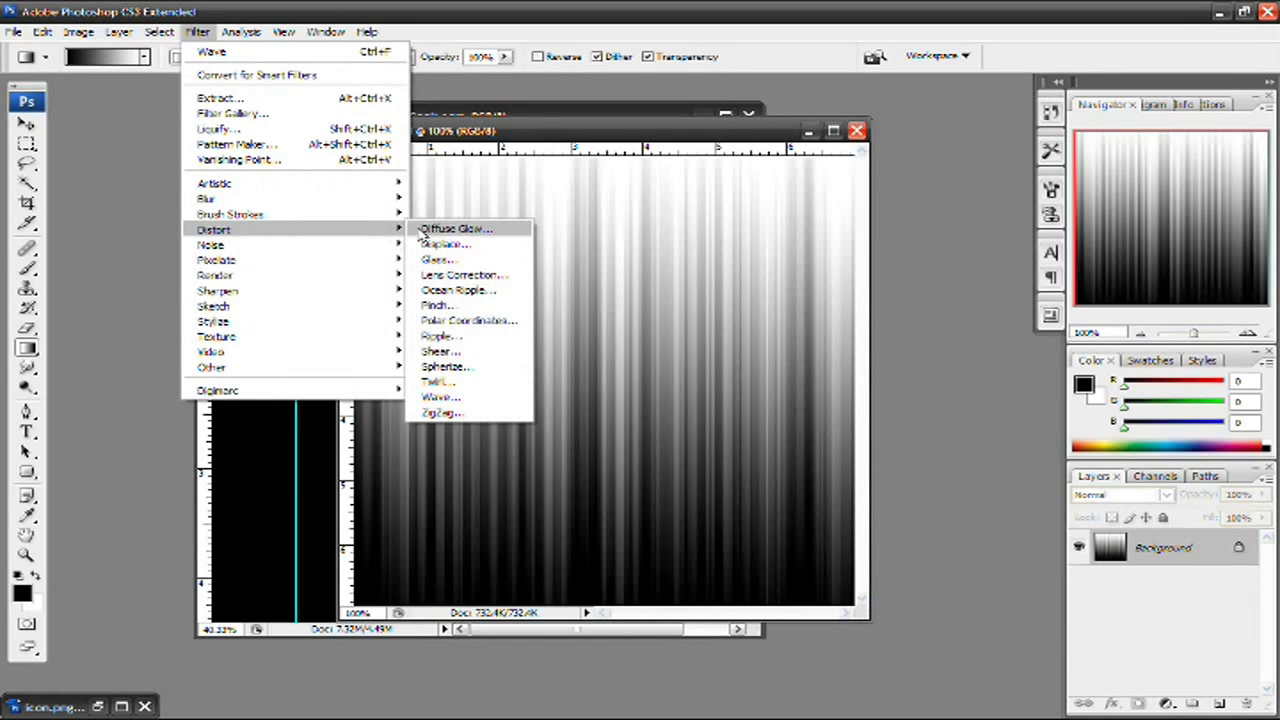
click(474, 321)
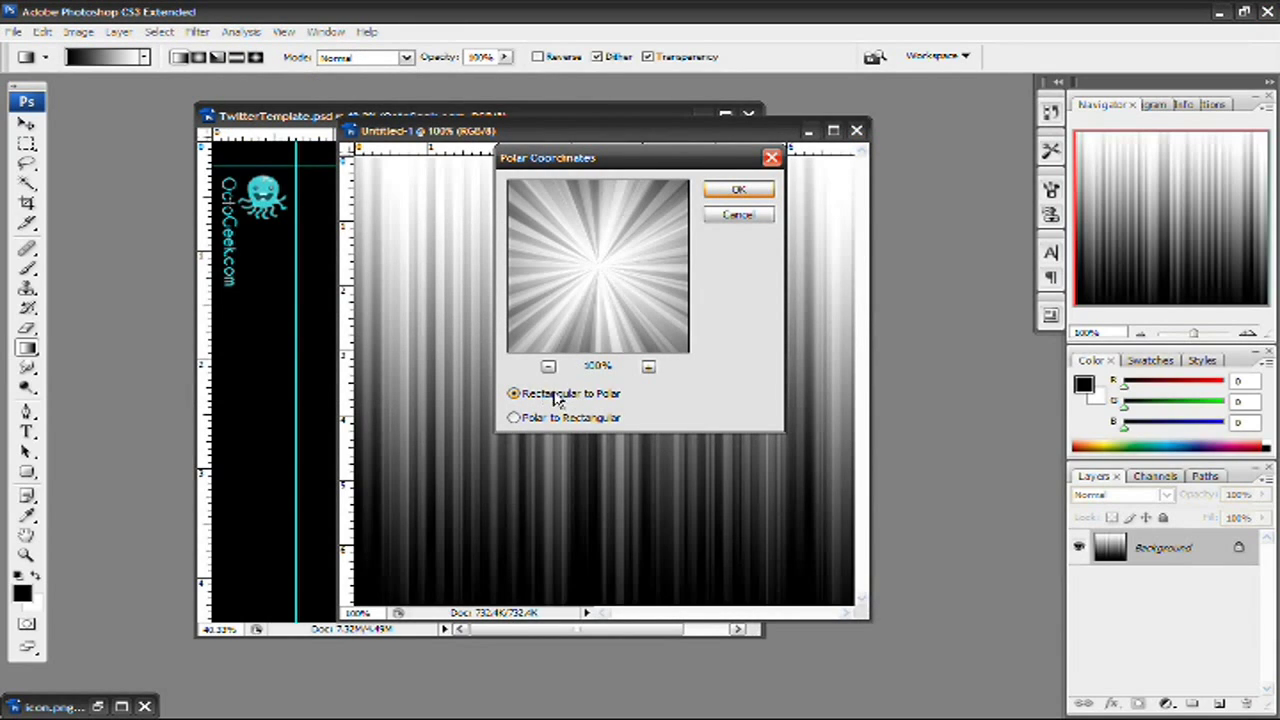
click(748, 192)
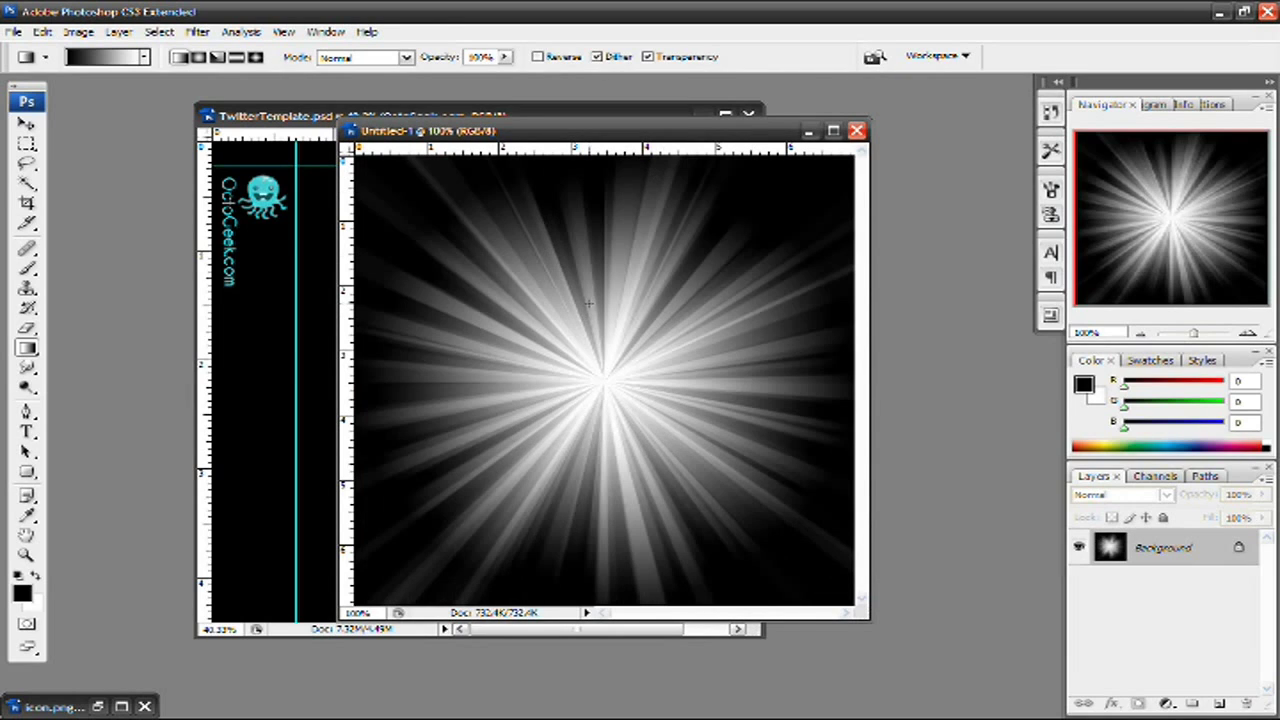
Step: Copy the starburst into TwitterTemplate as Layer 2 below Layer 1, positioned top-left behind the logo
click(26, 123)
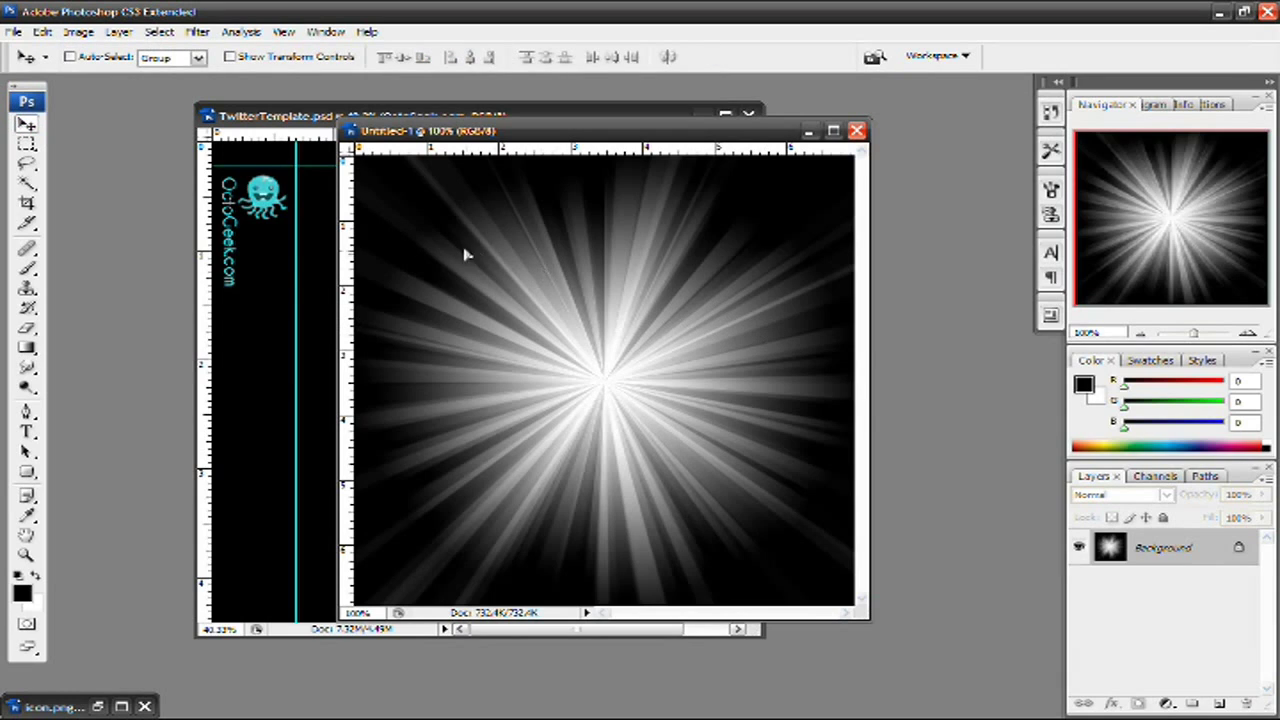
drag(465, 254, 300, 271)
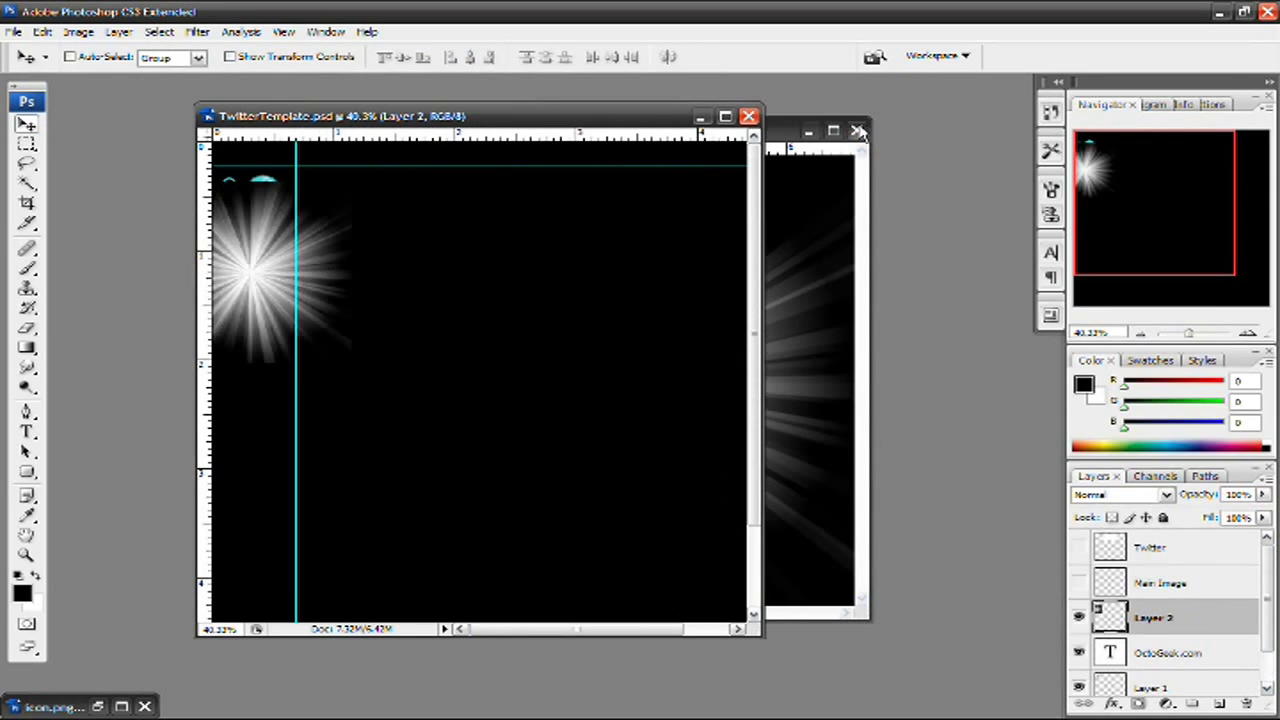
click(725, 116)
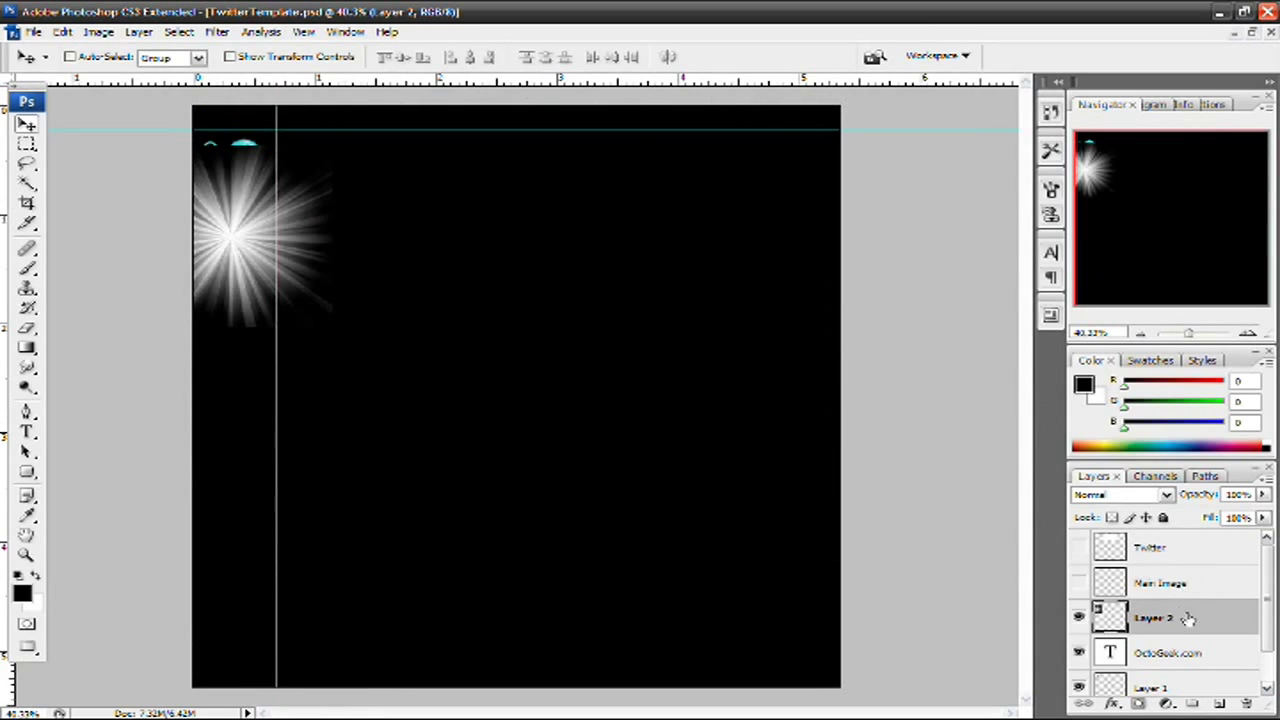
drag(1188, 619, 1195, 660)
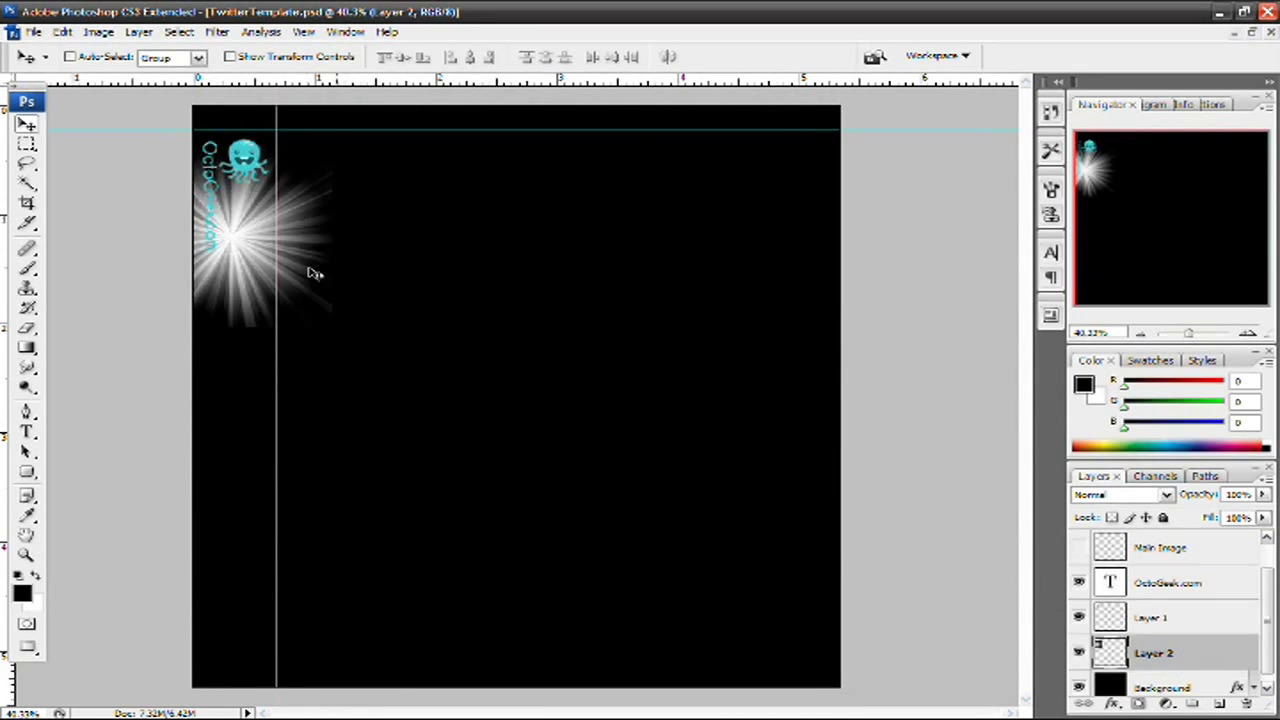
drag(313, 273, 227, 185)
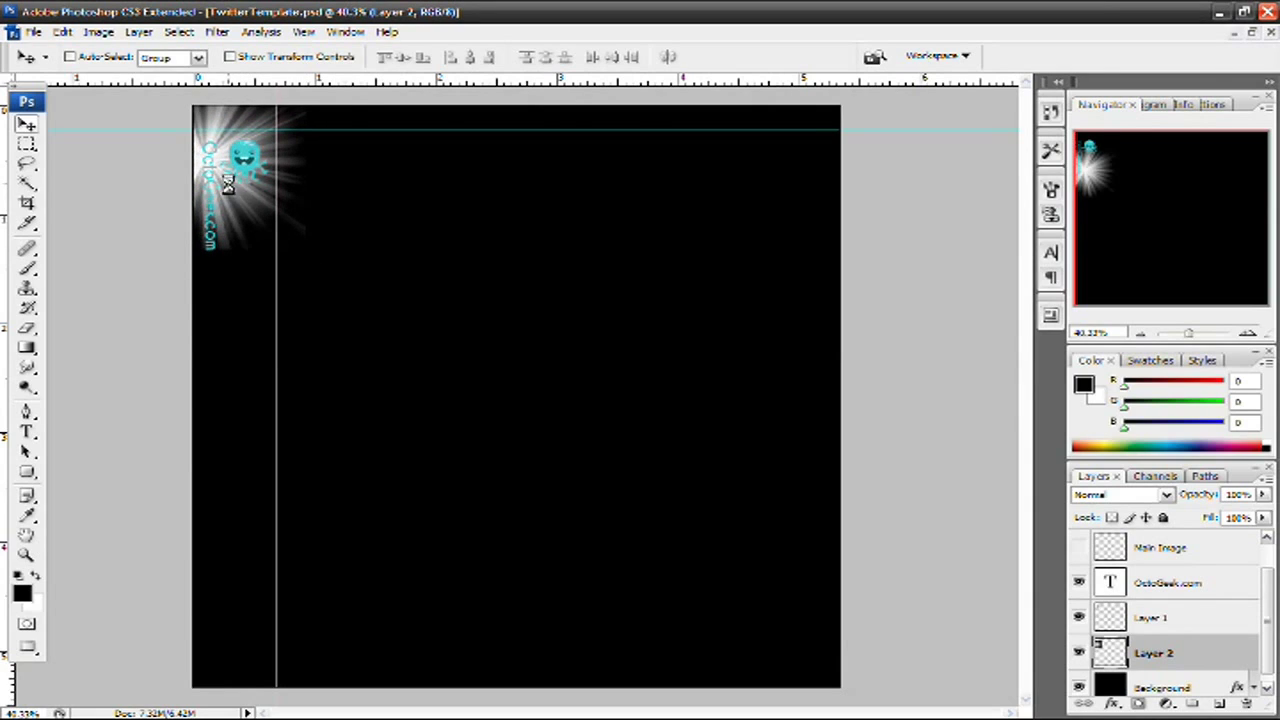
Step: Set Layer 2 (the starburst) opacity to 50% in the Layers panel
click(1232, 494)
text(50)
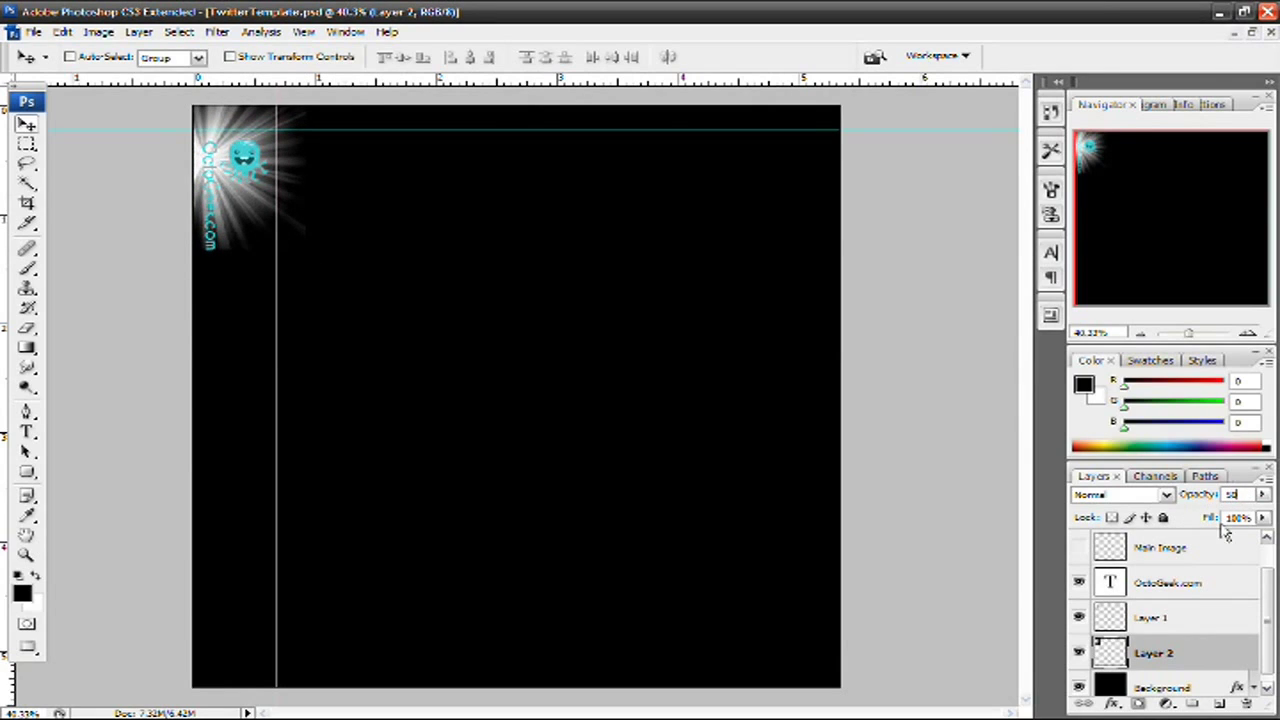
key(Return)
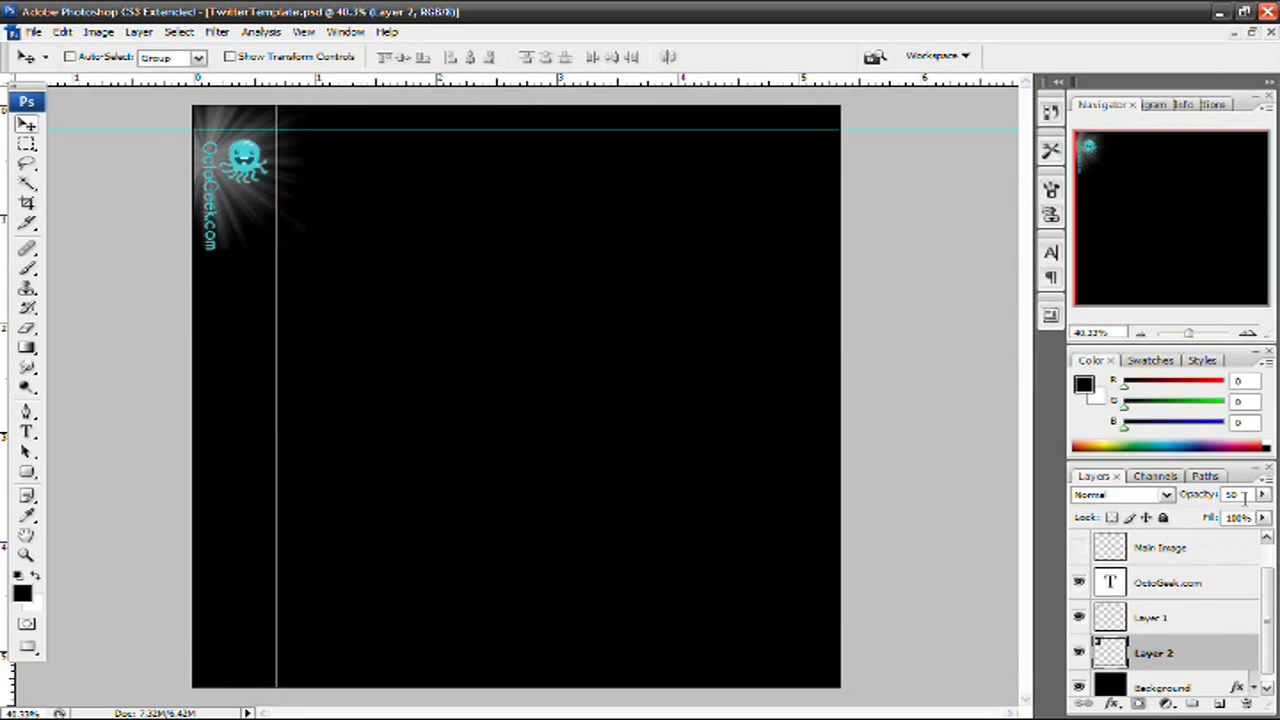
key(ctrl+z)
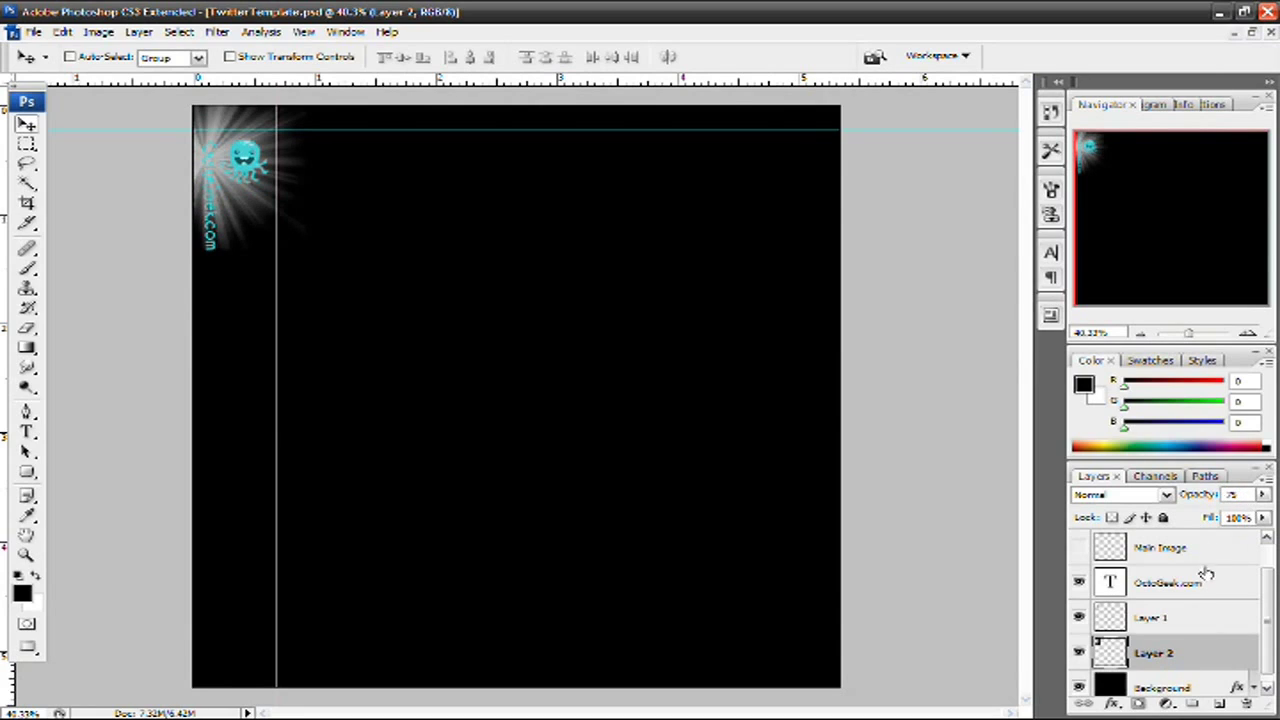
click(1238, 495)
text(50)
key(Return)
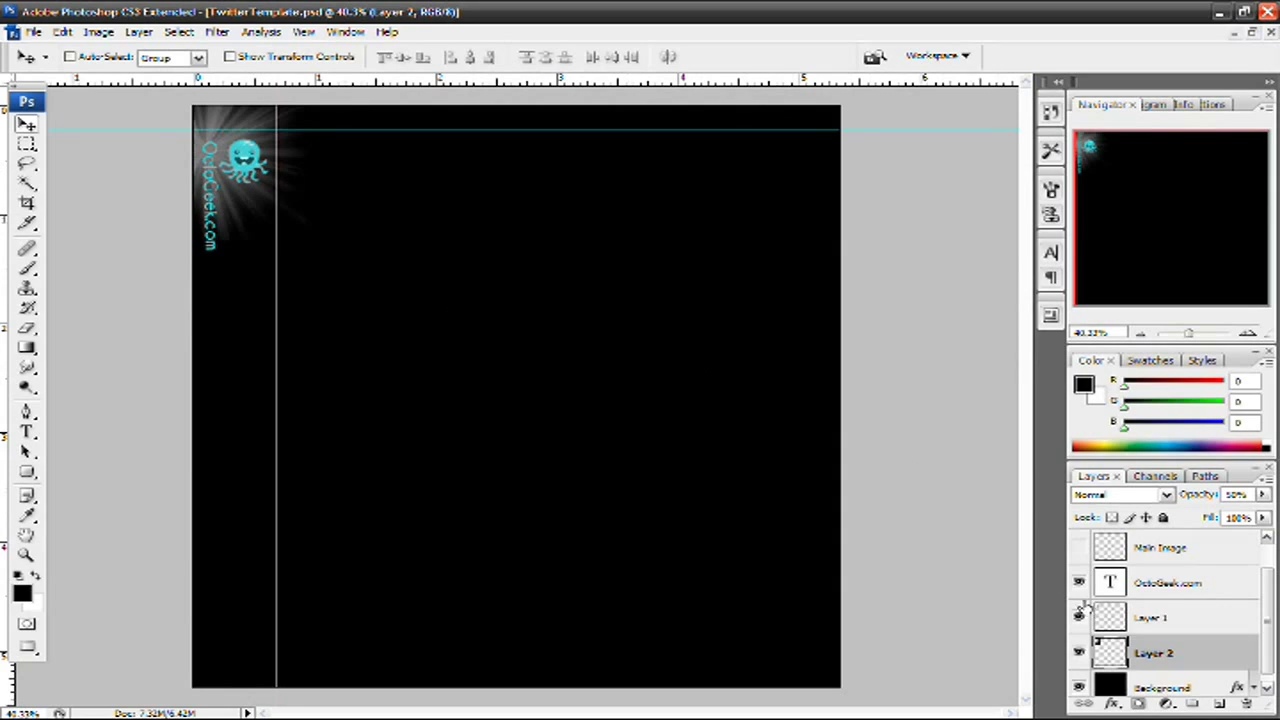
Step: Scroll the Layers panel up to view all layers, then minimize Photoshop to the desktop
scroll(1082, 612, up, 1)
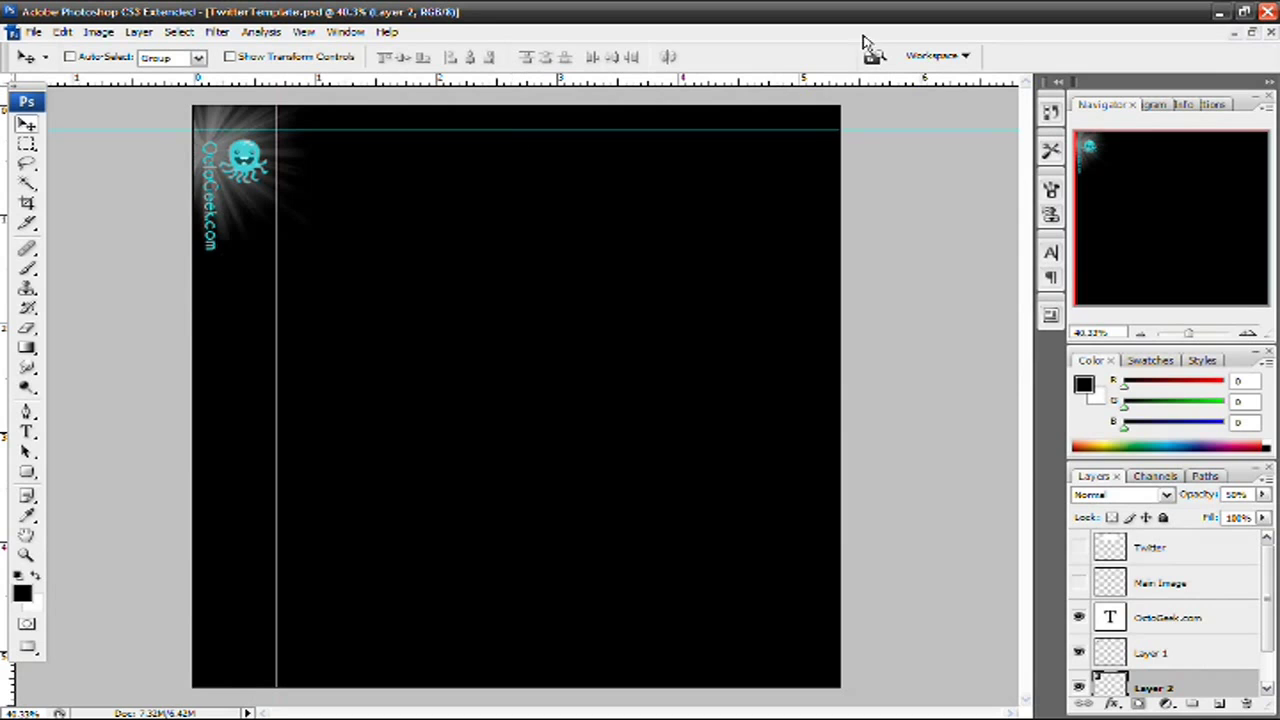
click(1222, 12)
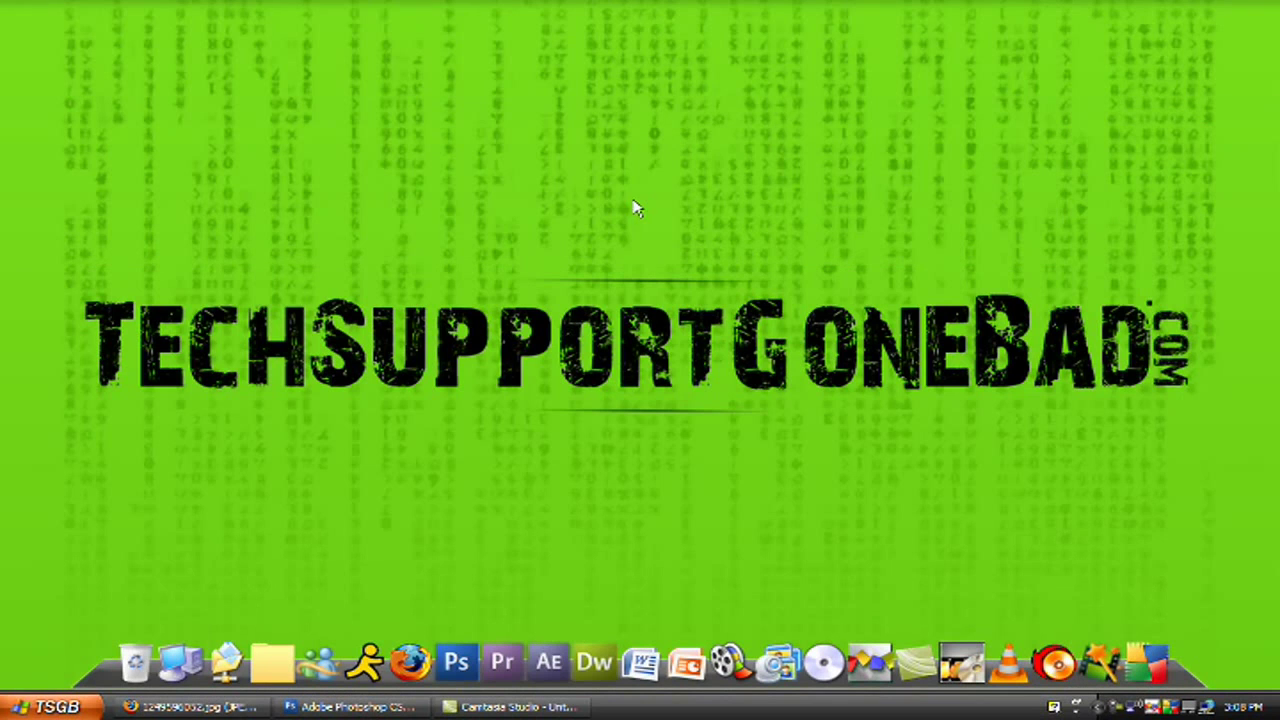